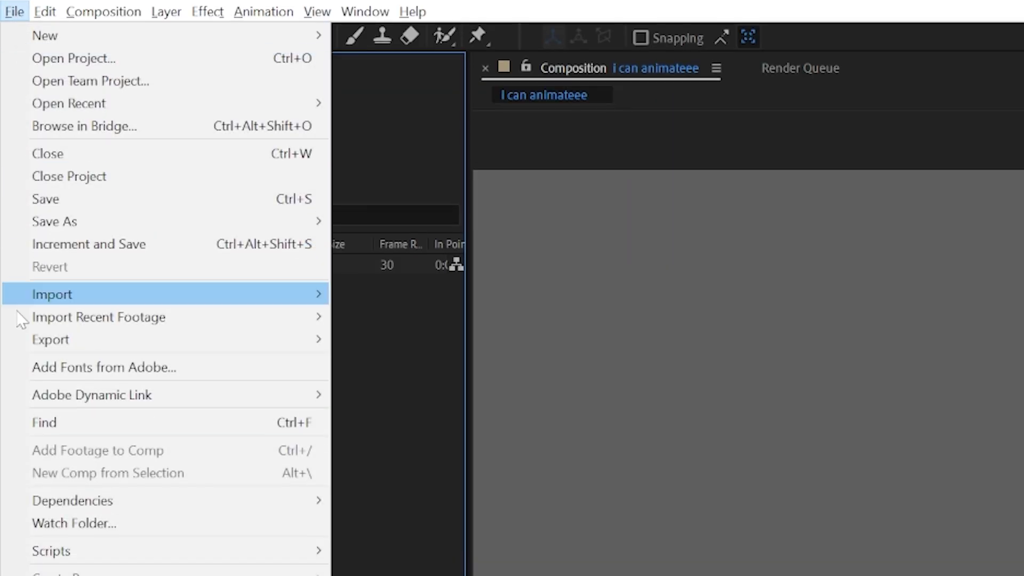
Make the upper Sequence Layers Better panel area taller over the ball composition.
mouse_move(155, 574)
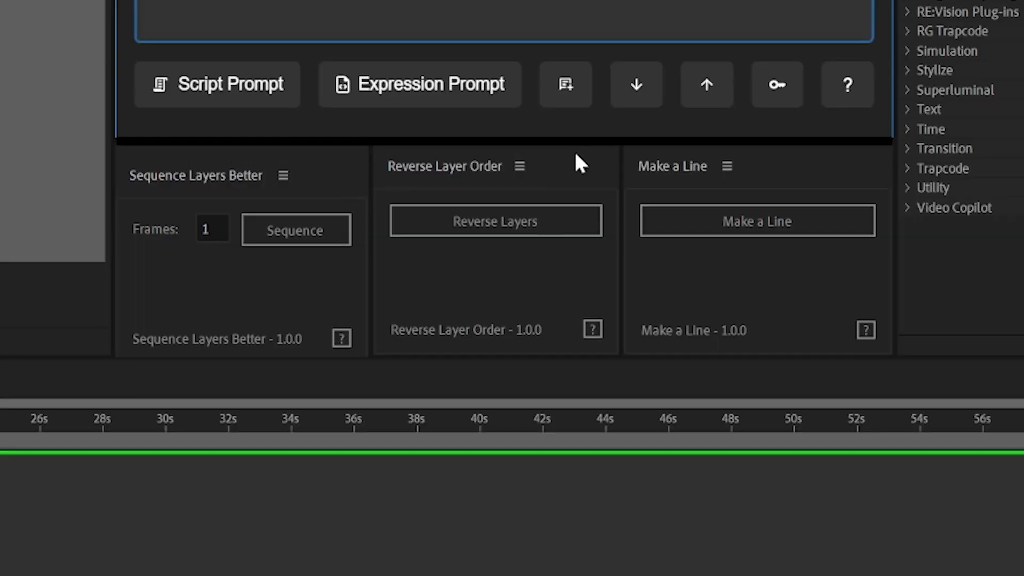
drag(574, 150, 575, 191)
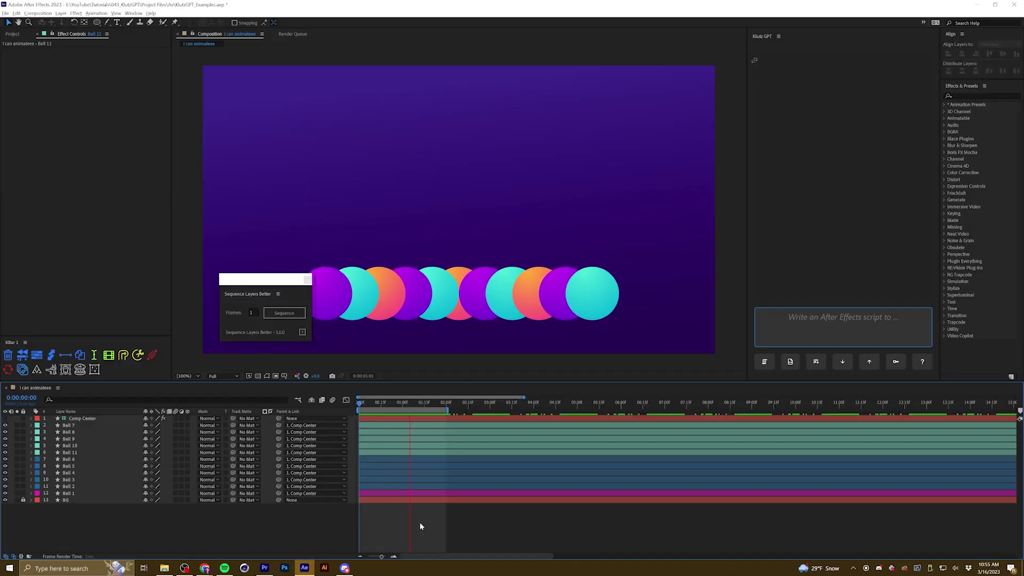
Select Ball 7 through Ball 11 and stagger them one frame apart with Sequence.
click(375, 490)
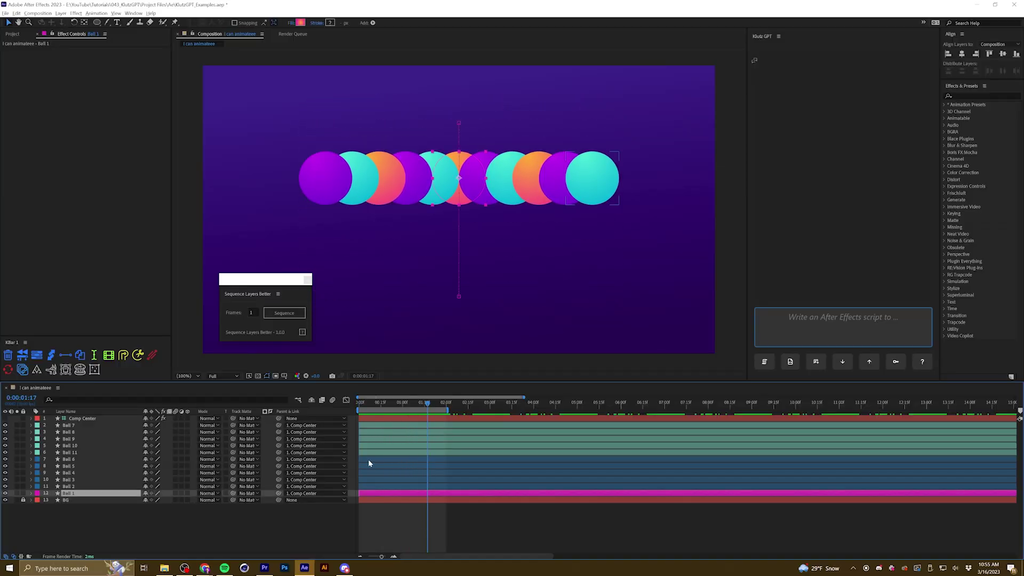
shift+click(368, 460)
click(368, 451)
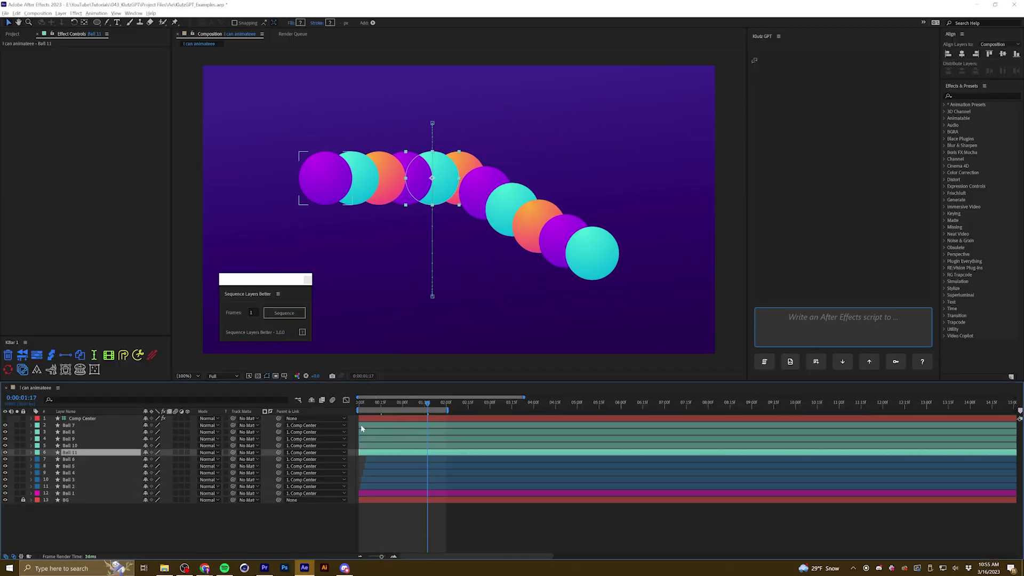
shift+click(360, 425)
click(283, 314)
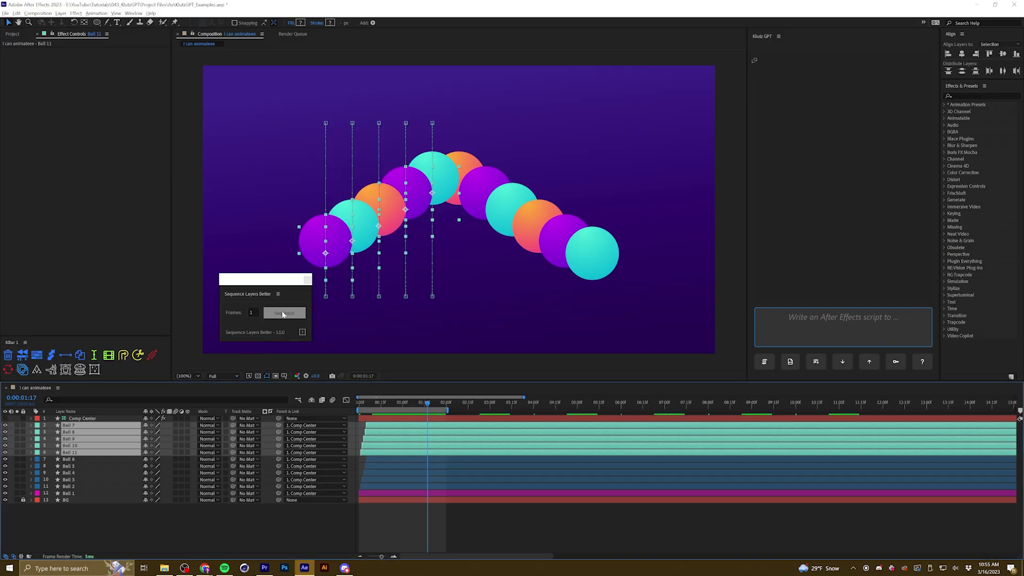
Undo the stagger, select every layer, and preview the rippling animation.
key(ctrl+a)
key(ctrl+z)
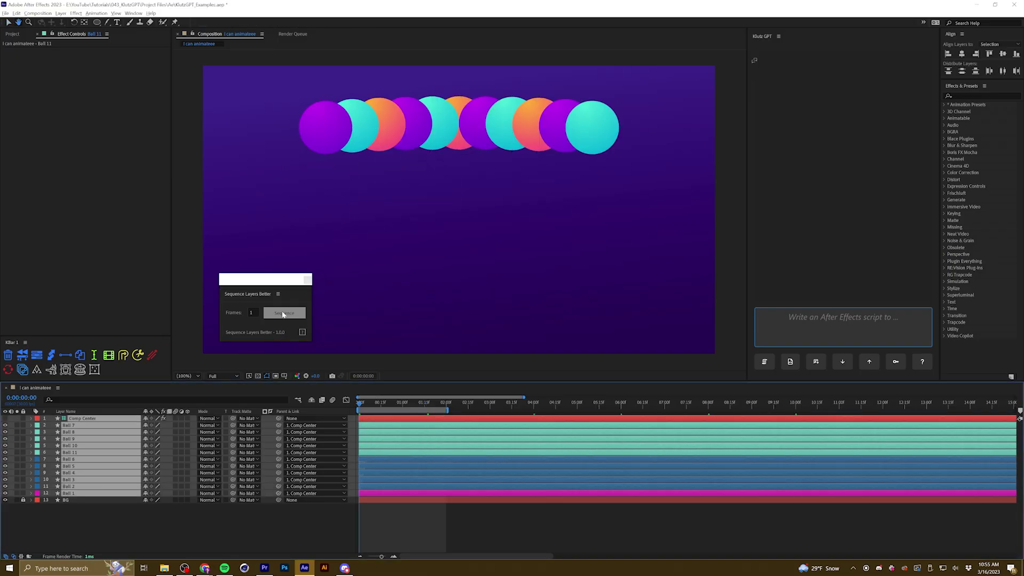
key(space)
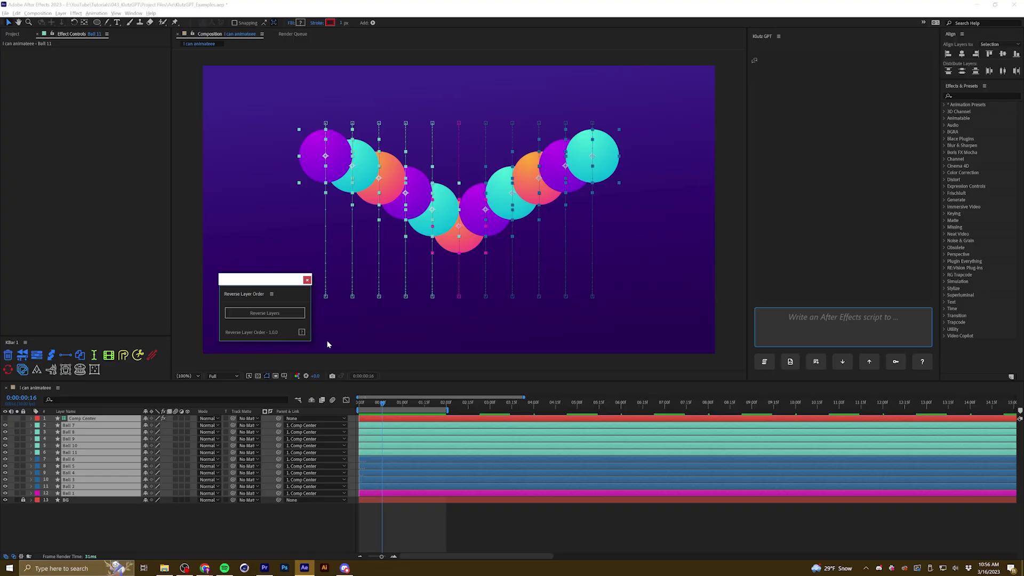
Reverse the layer stack so Ball 1 sits on top, then preview playback.
click(279, 313)
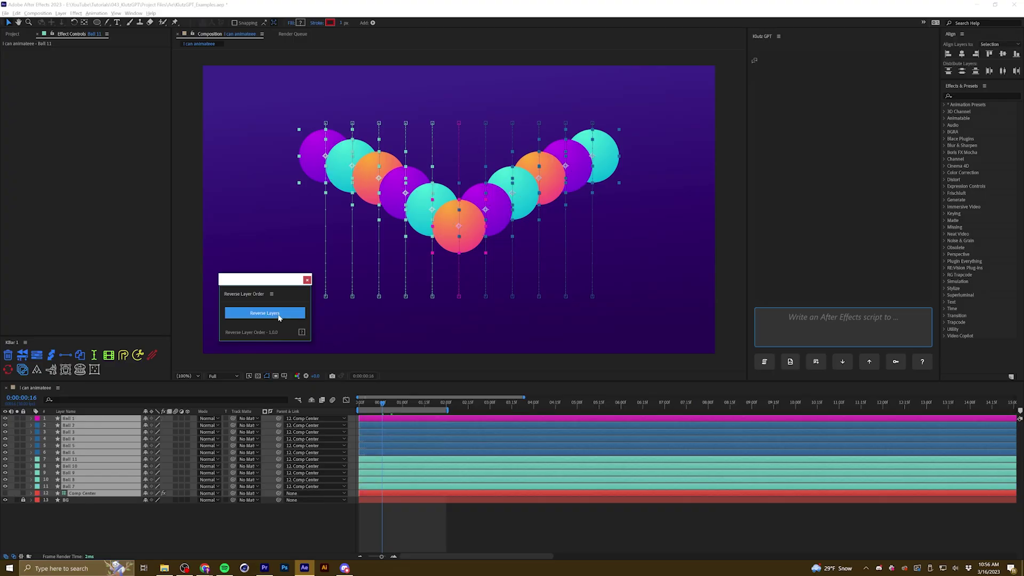
click(278, 315)
click(279, 315)
key(space)
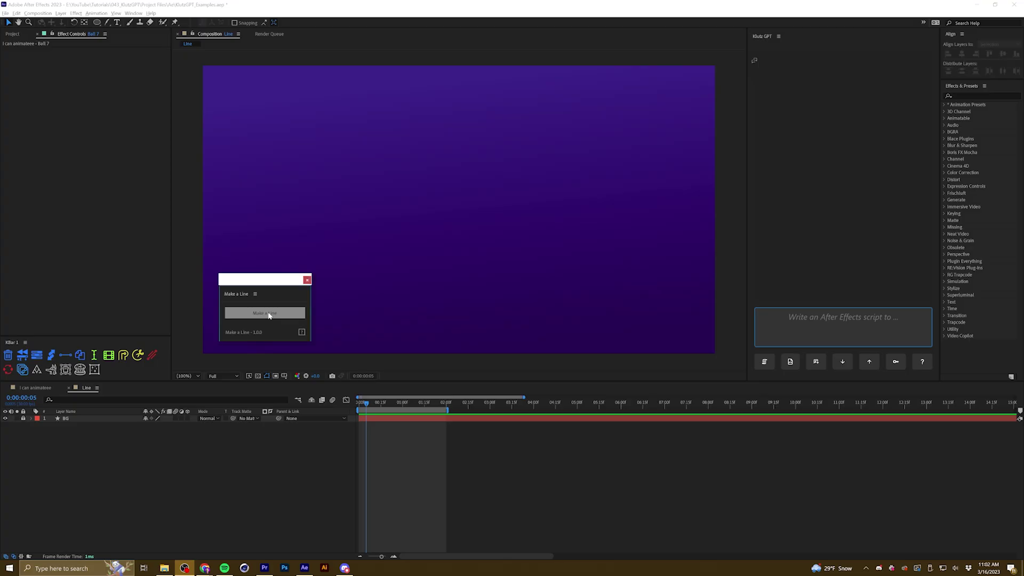
Add a new Line shape layer with the line-creating toolbar script.
click(270, 314)
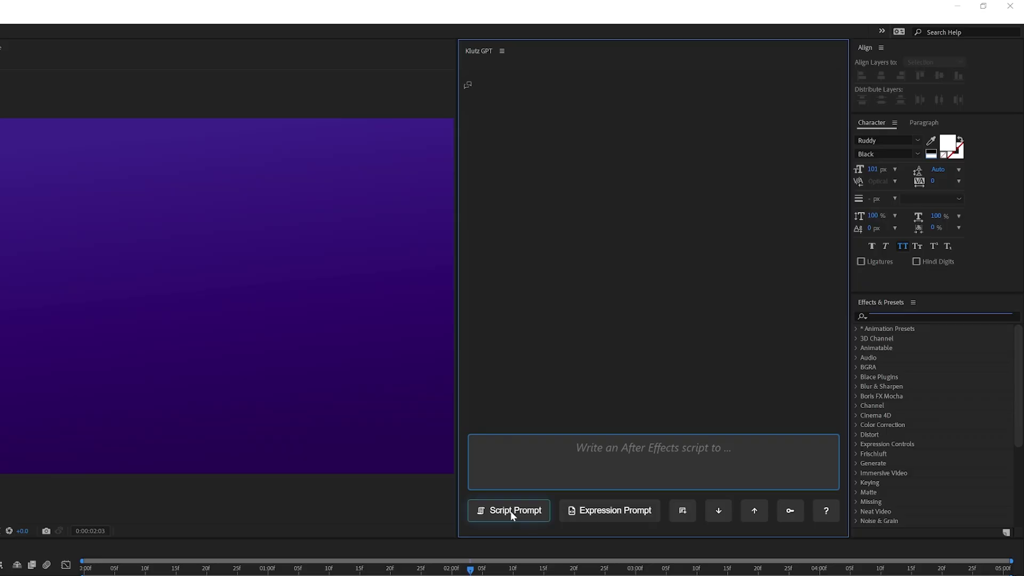
Ask Klutz GPT for a commented script telling me how awesome, then run the result.
text(In code format with comments, write a script for After Effects to)
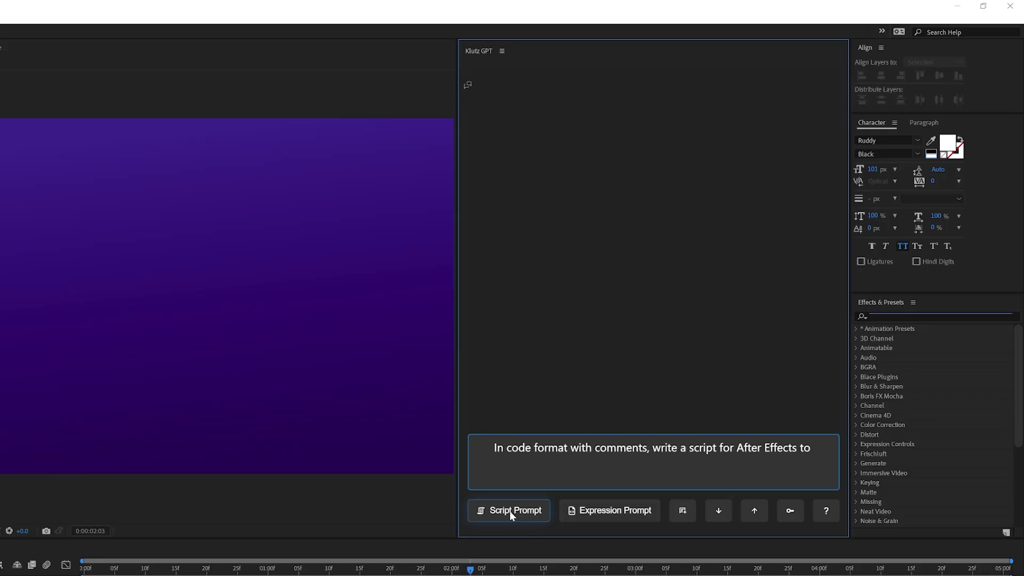
text( tell me how awesome I am in a text layer)
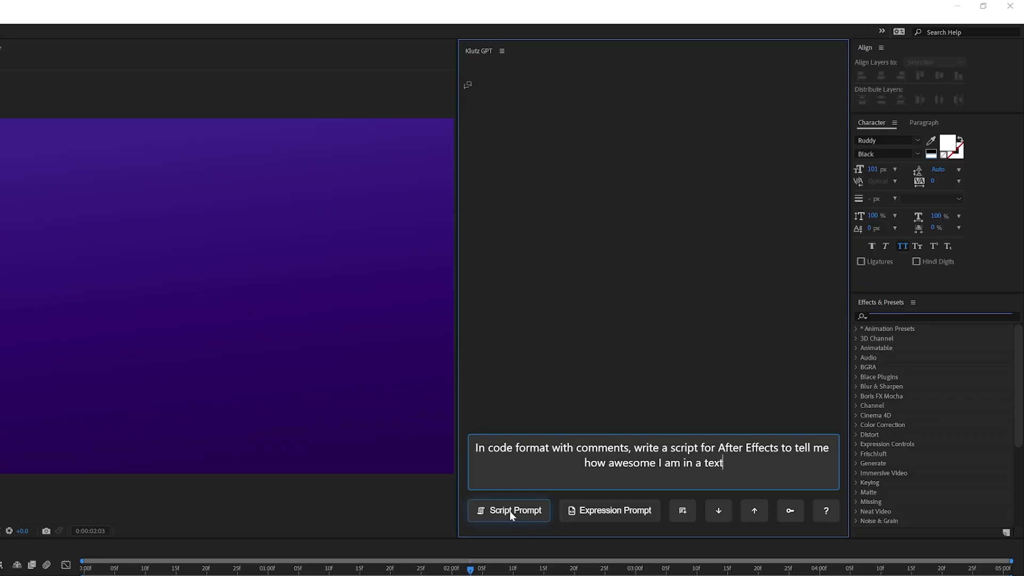
click(511, 511)
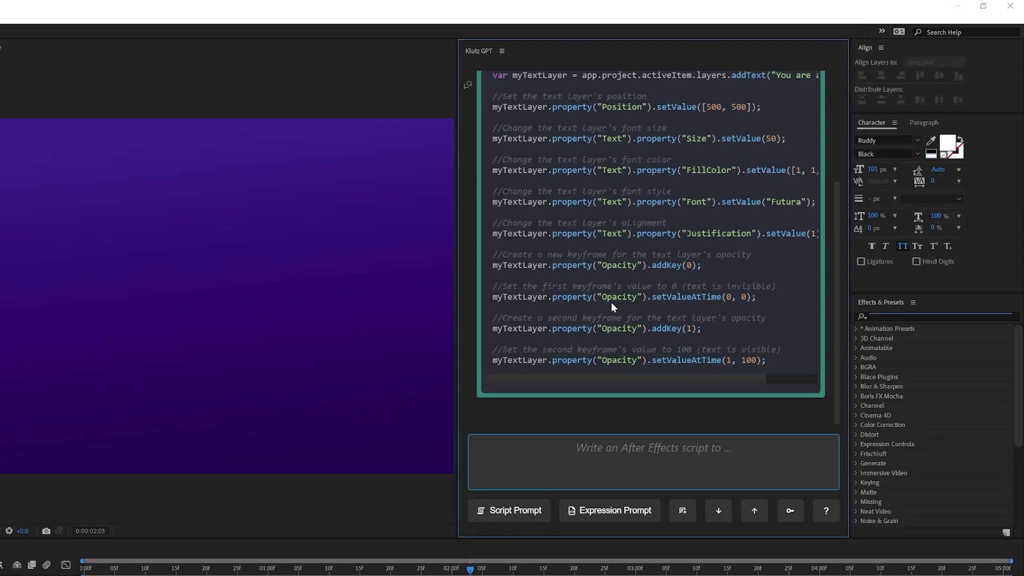
scroll(606, 306, up, 5)
click(607, 126)
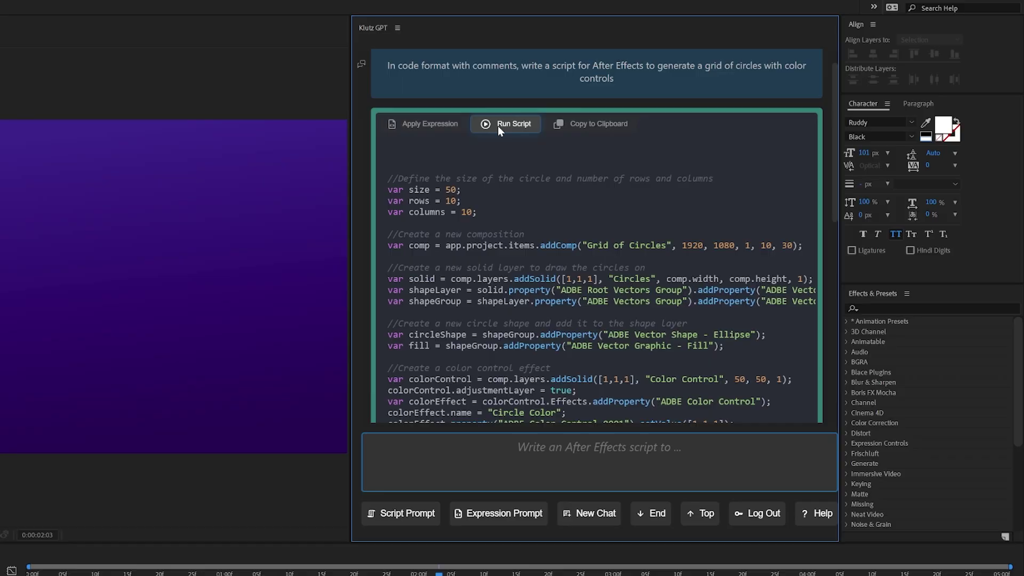
Dismiss the script error and tell Klutz GPT it failed with 'null is not an object'.
click(498, 126)
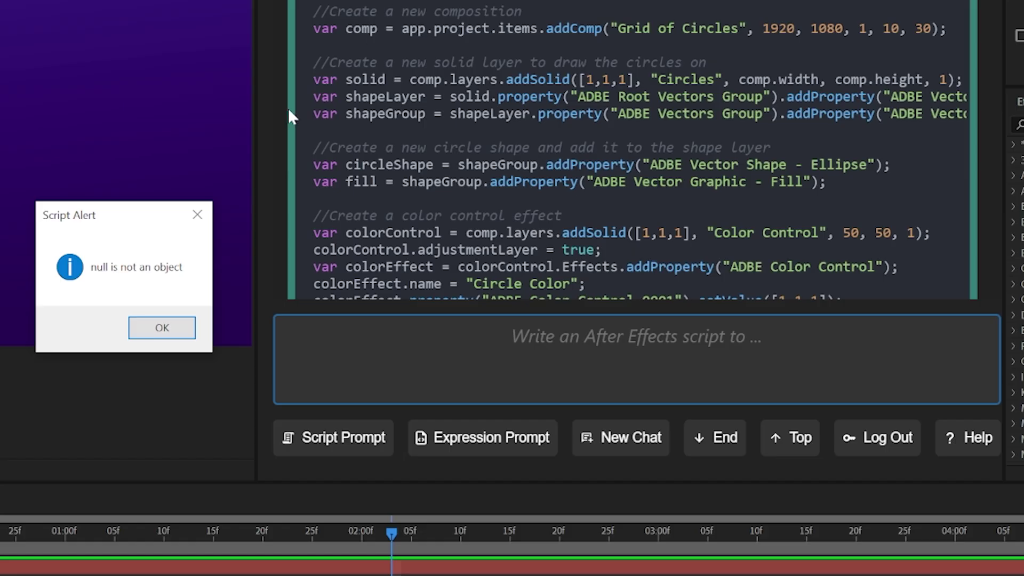
click(161, 327)
text(That didn't work, I got this error: "null is not an object")
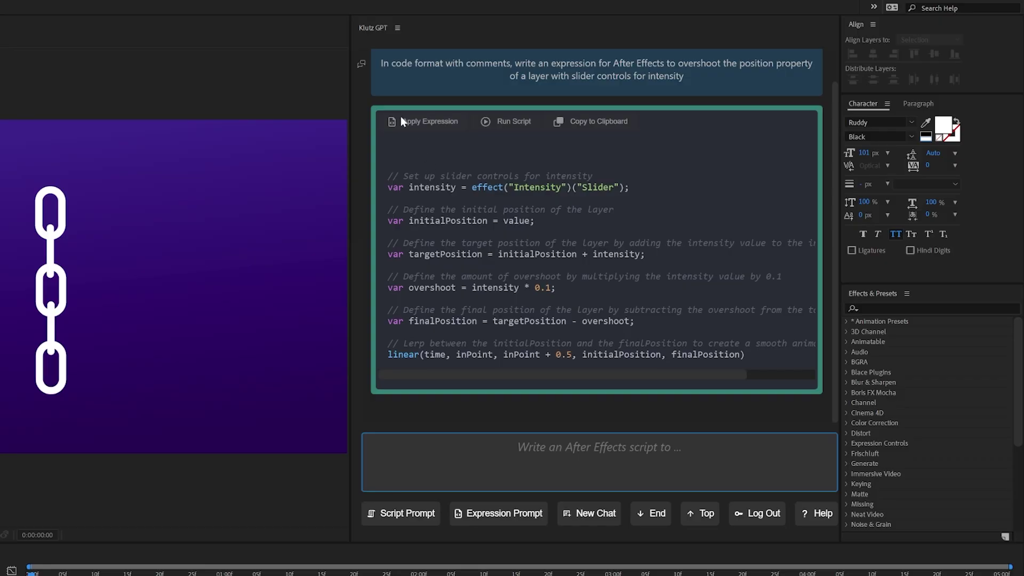
Browse the saved Klutz GPT chats, ending on the Intensity-slider overshoot expression.
mouse_move(363, 59)
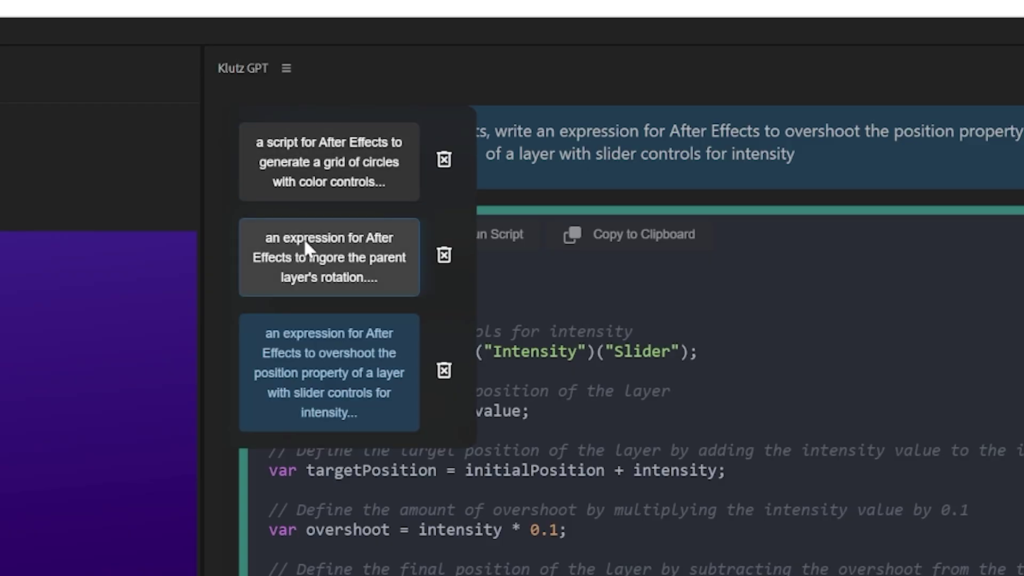
click(406, 128)
click(412, 75)
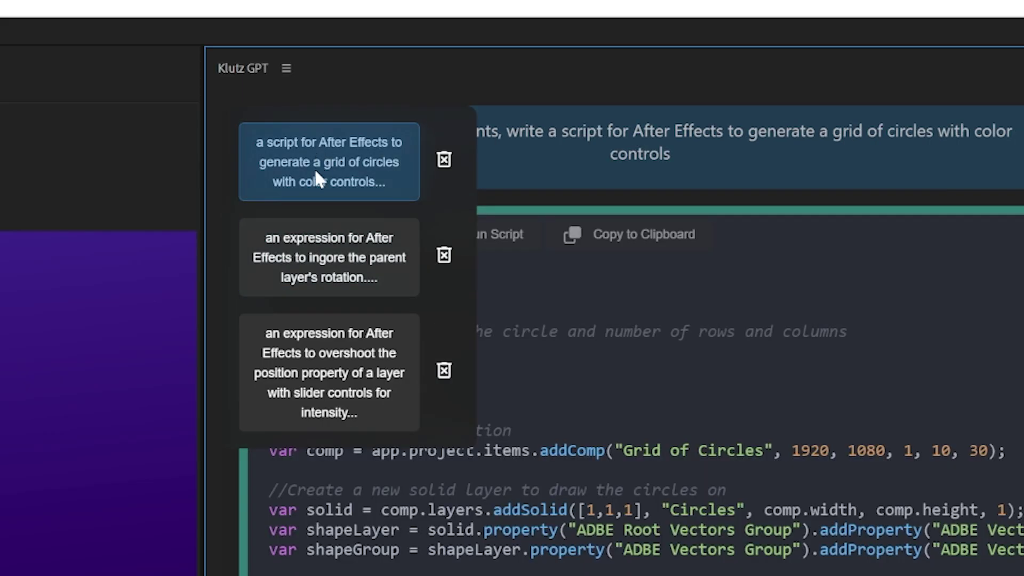
click(296, 369)
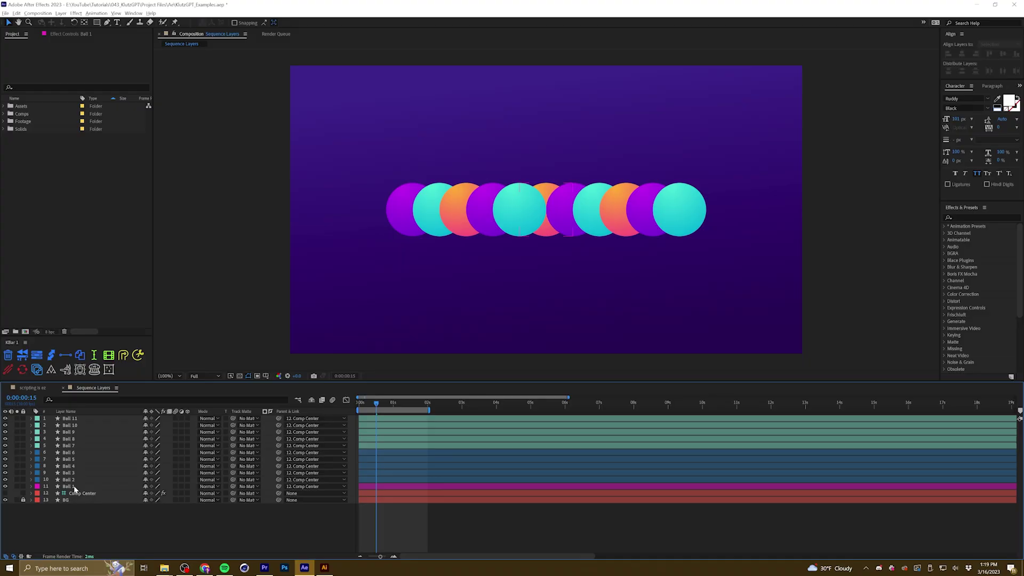
Select Ball 1 through Ball 11, trim them to one frame at the start, and zoom in.
click(75, 489)
shift+click(77, 418)
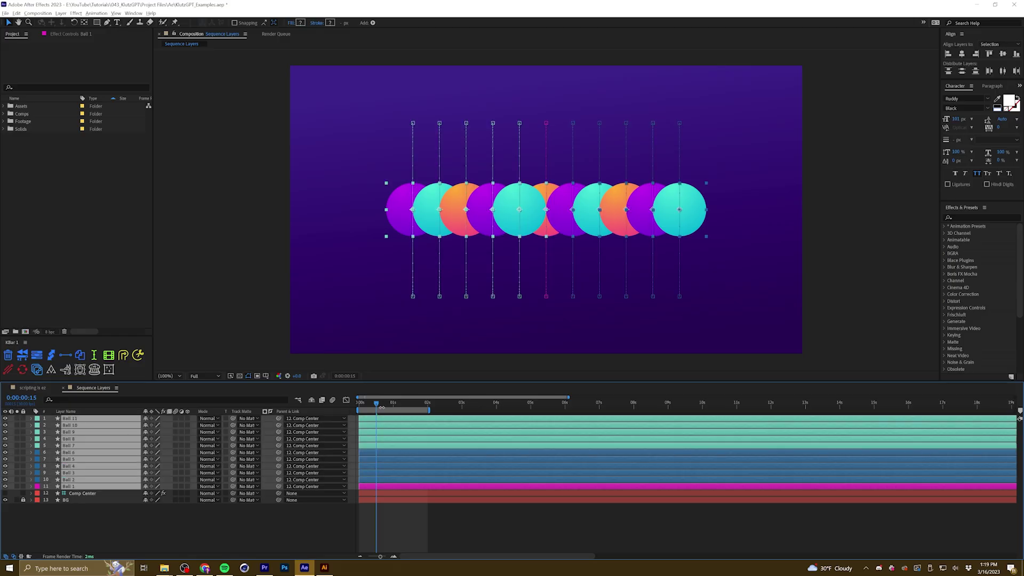
key(Home)
key(alt+])
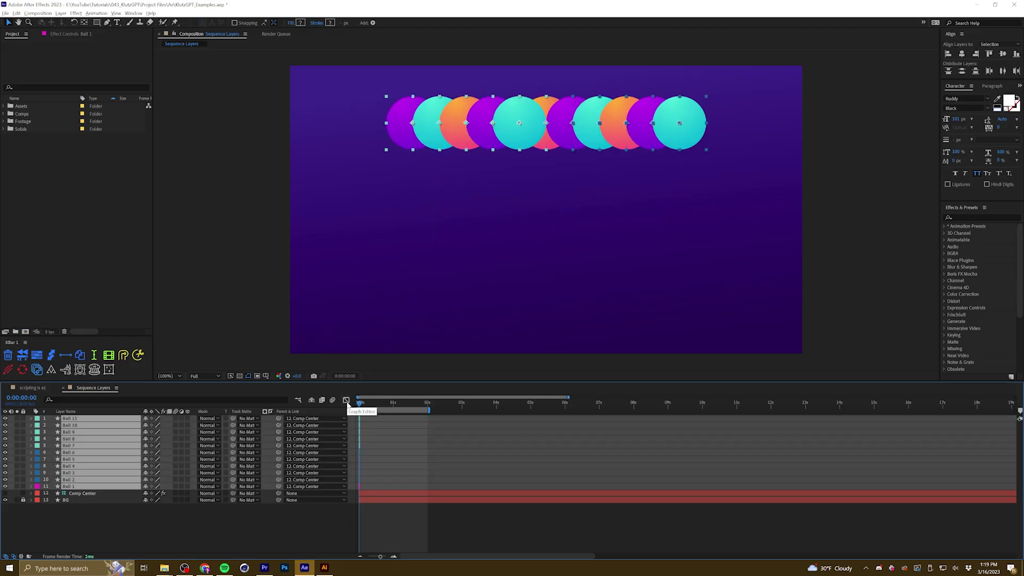
key(=)
key(=)
key(=)
key(=)
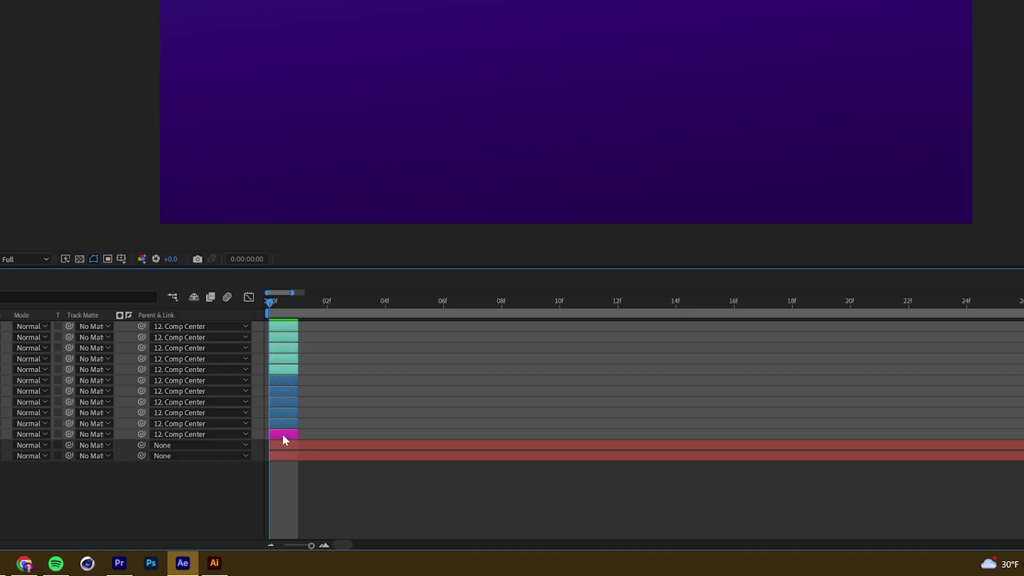
Stagger the Ball layers with Keyframe Assistant > Sequence Layers, then zoom the timeline out.
right_click(366, 486)
mouse_move(414, 383)
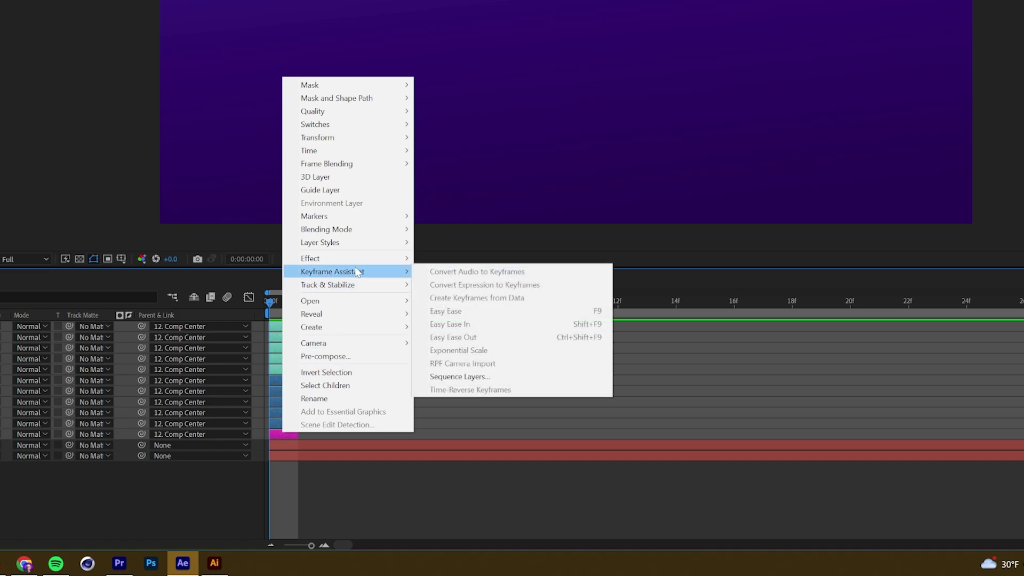
click(472, 377)
click(533, 149)
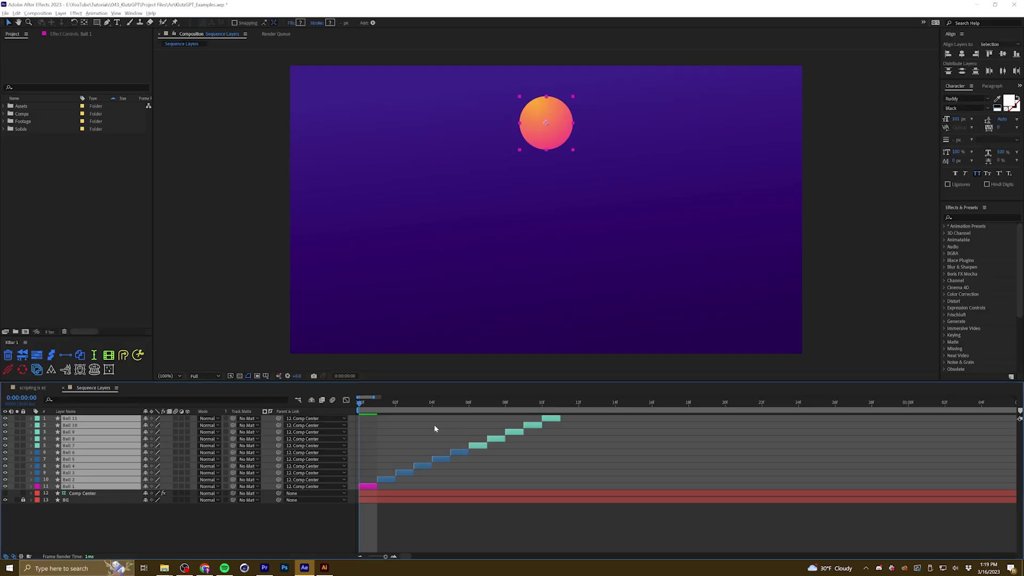
key(minus)
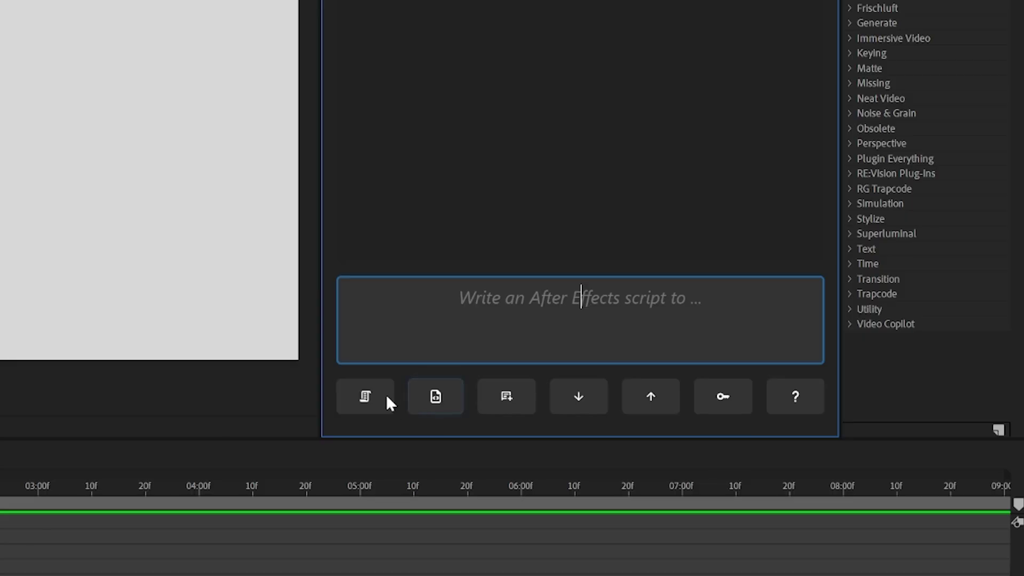
Finish the sequencing-script prompt with 'Include an undo group.', send it, and review the reply.
click(378, 395)
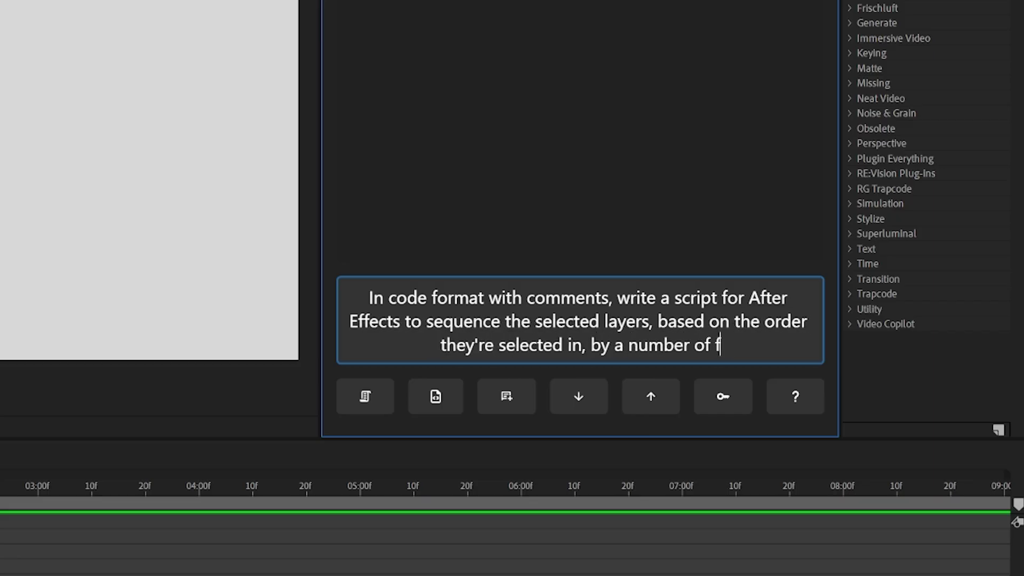
text(he used. Include an undo group)
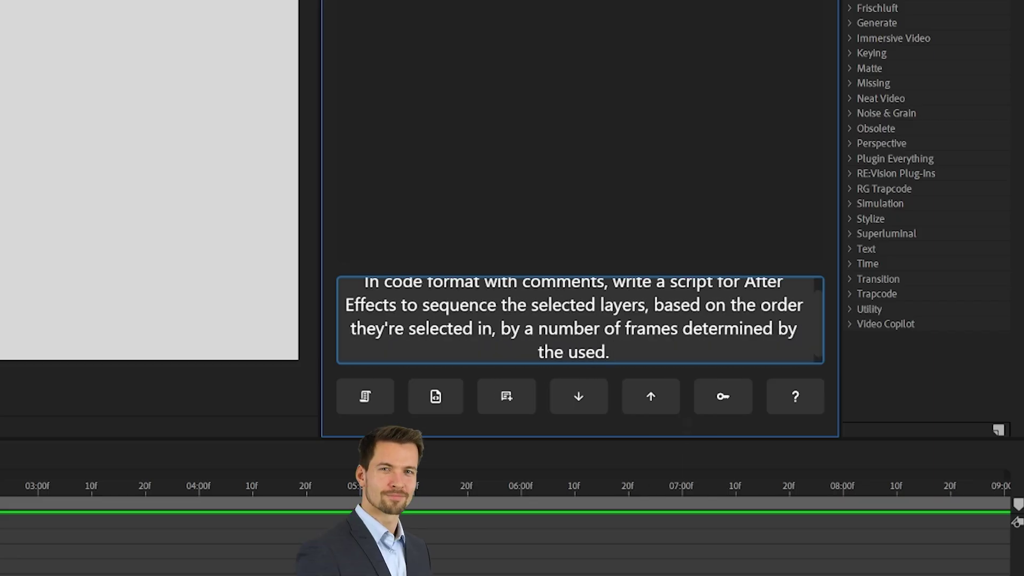
text(.)
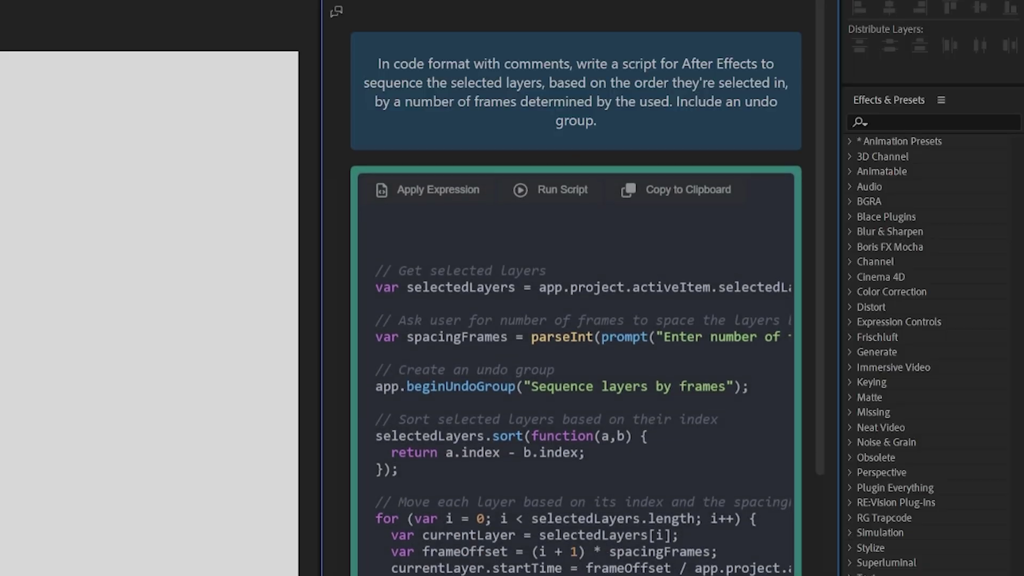
scroll(577, 288, down, 3)
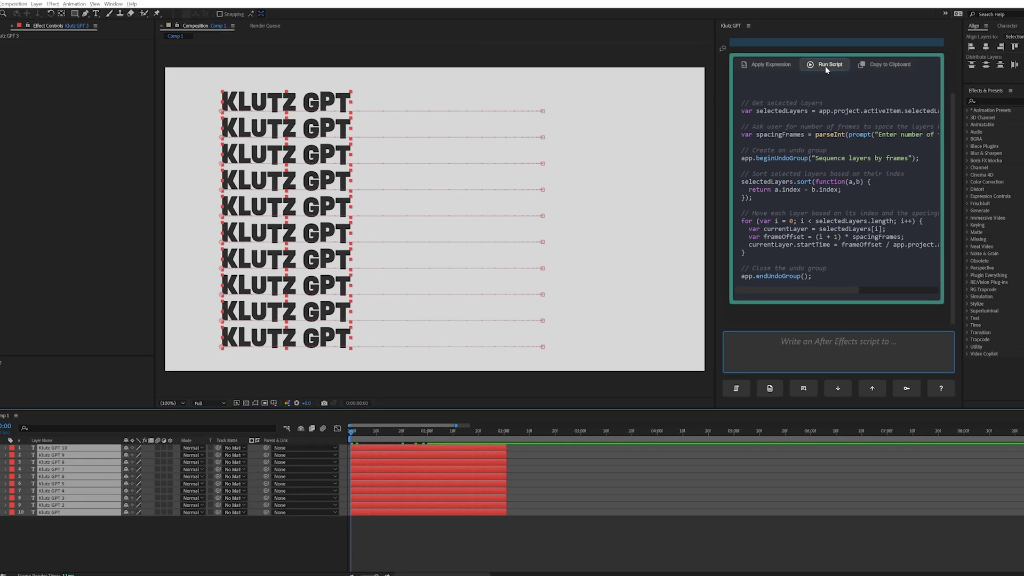
Run the generated script with 1-frame spacing, then deselect, zoom in and preview the stagger.
click(554, 54)
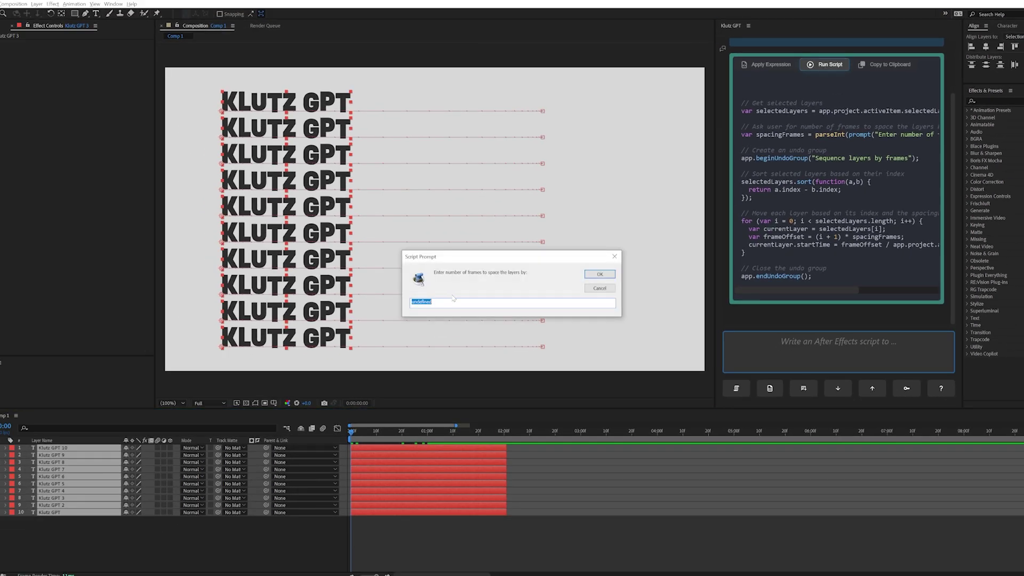
click(600, 274)
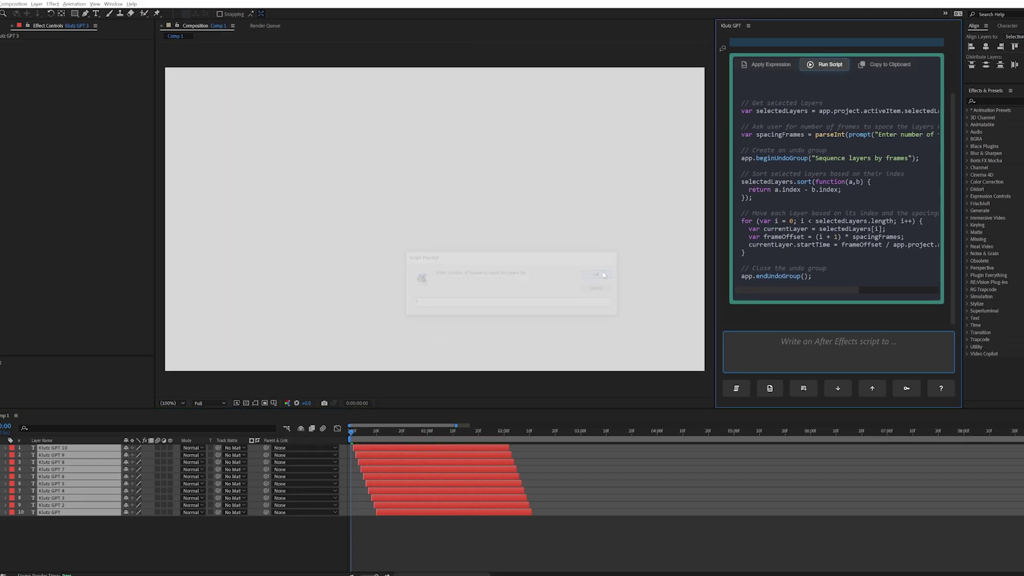
click(380, 545)
key(equal)
key(equal)
key(space)
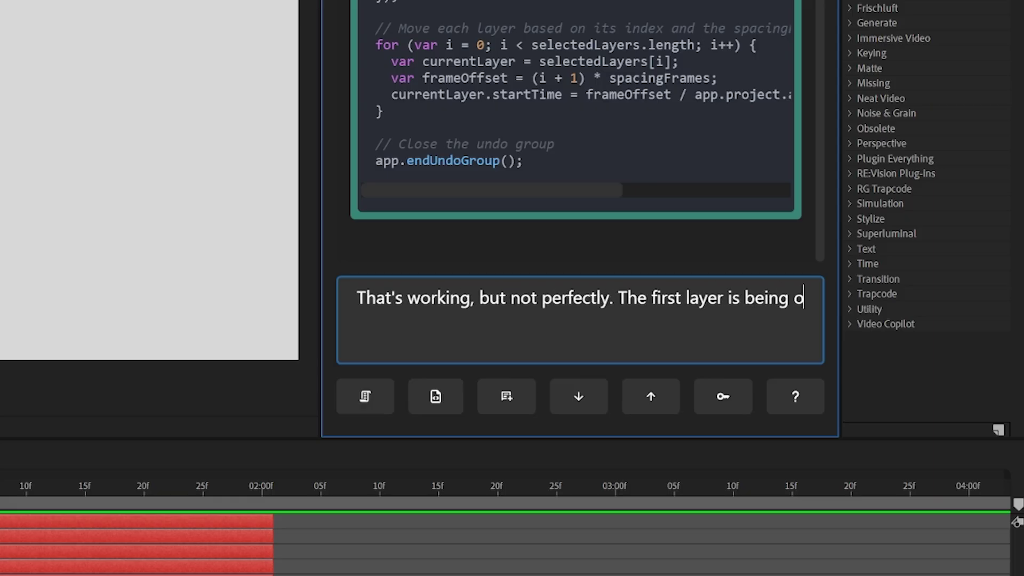
Ask Klutz GPT to rewrite the script so the first-selected layer stays where it is.
text(the user. Could you rew)
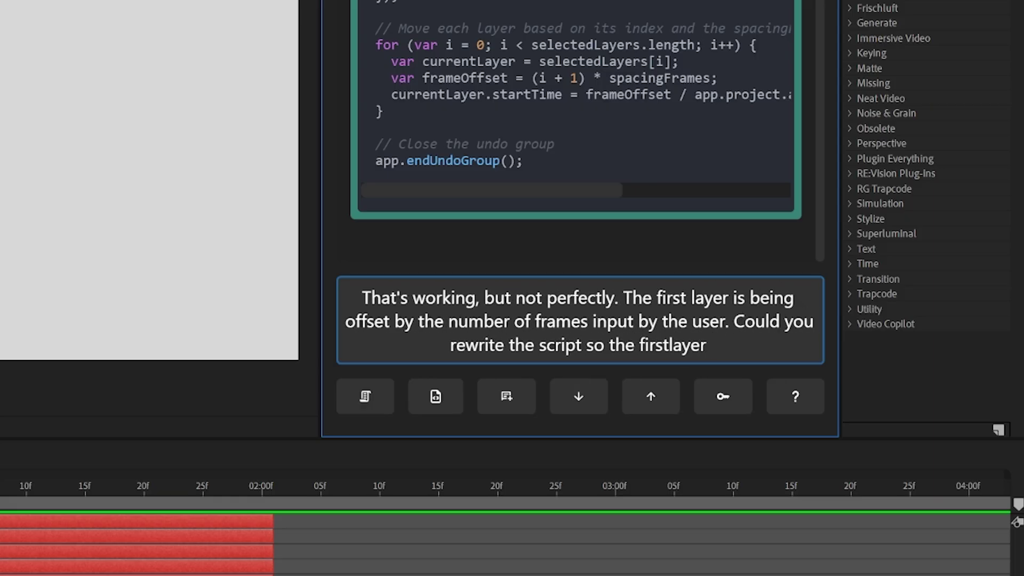
text(rite the script so the layer selected first remains where it is, and all the other)
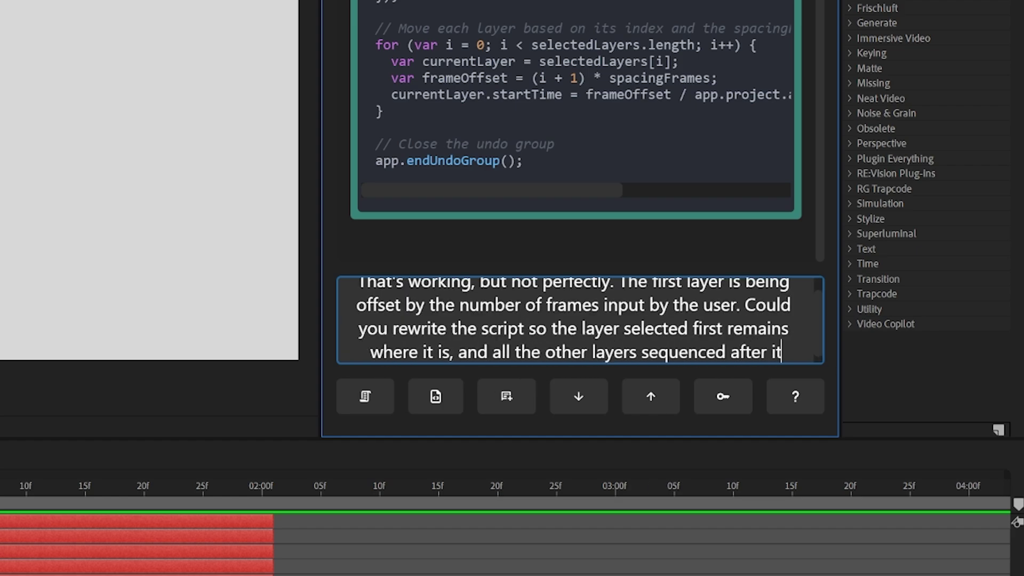
key(Return)
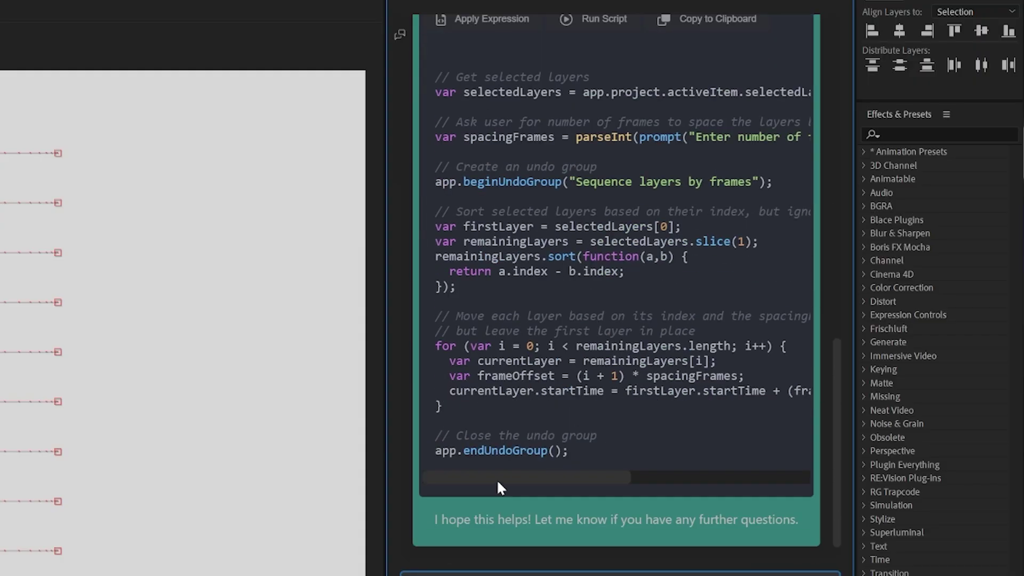
scroll(497, 479, down, 1)
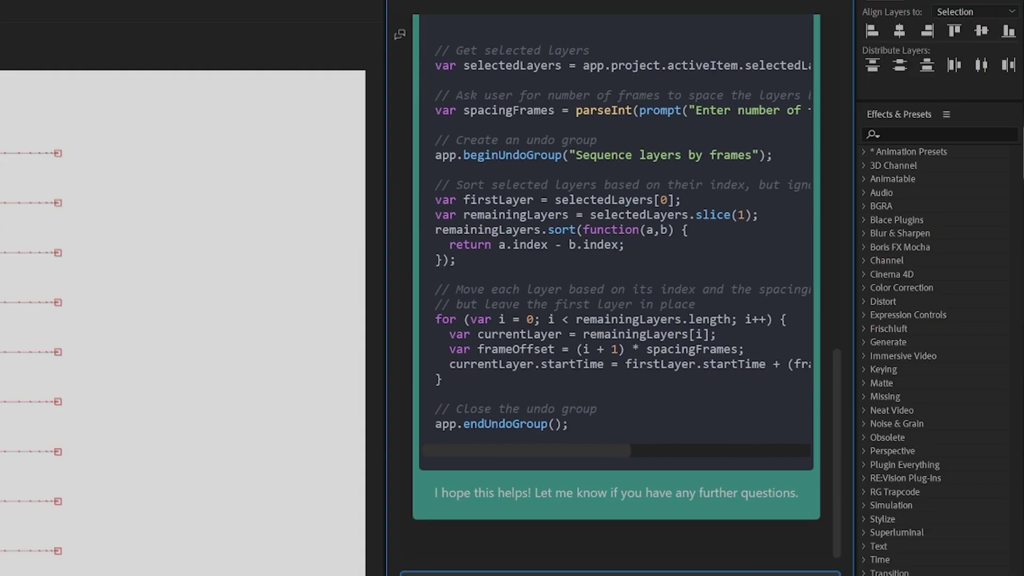
scroll(594, 321, up, 3)
Run the revised script with a 1-frame spacing and preview the staggered text.
click(600, 153)
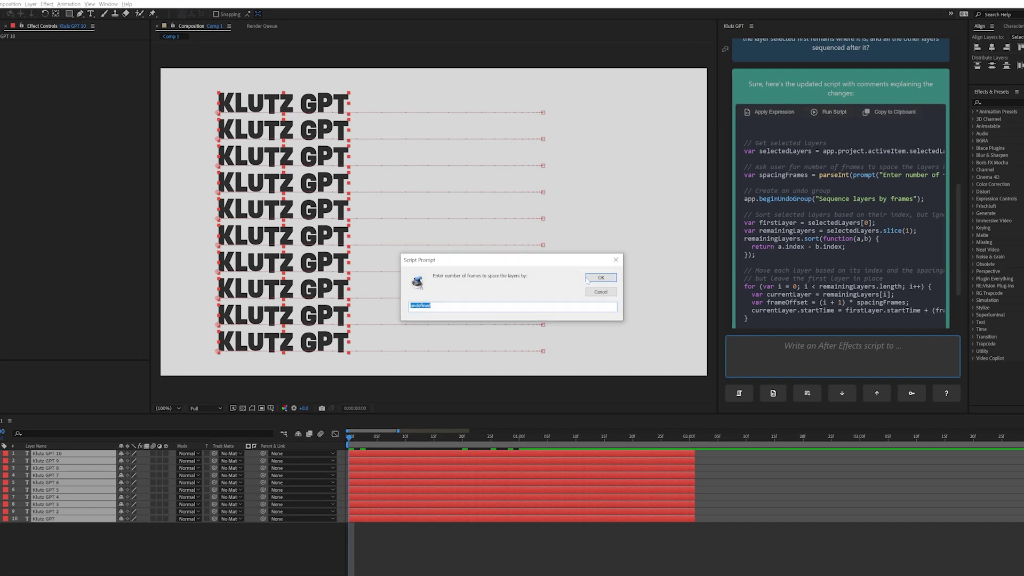
text(1)
click(587, 280)
click(380, 549)
key(space)
Undo the stagger and reselect the layers, starting with the one that should come first.
key(ctrl+z)
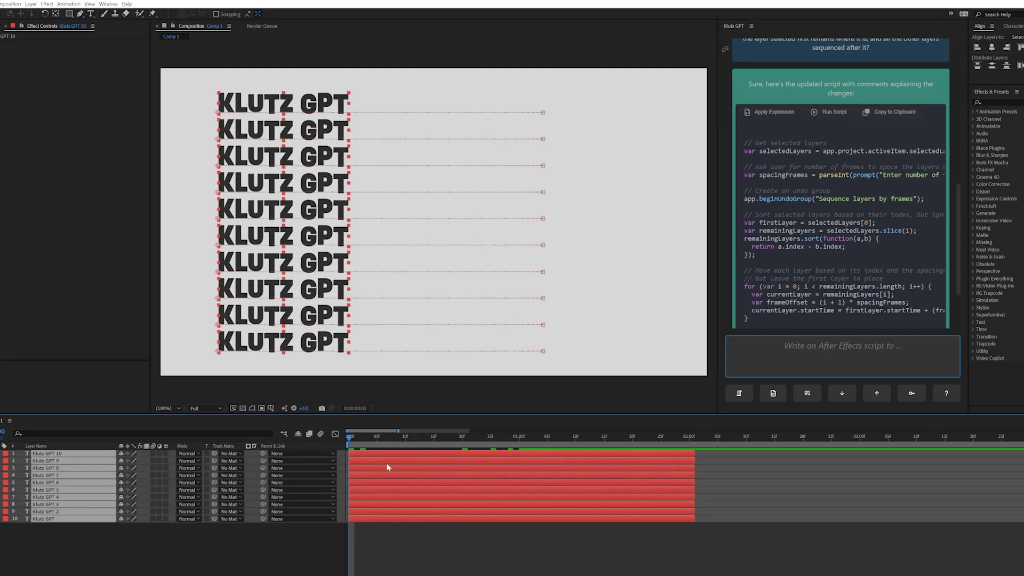
click(378, 527)
click(385, 455)
key(ctrl+a)
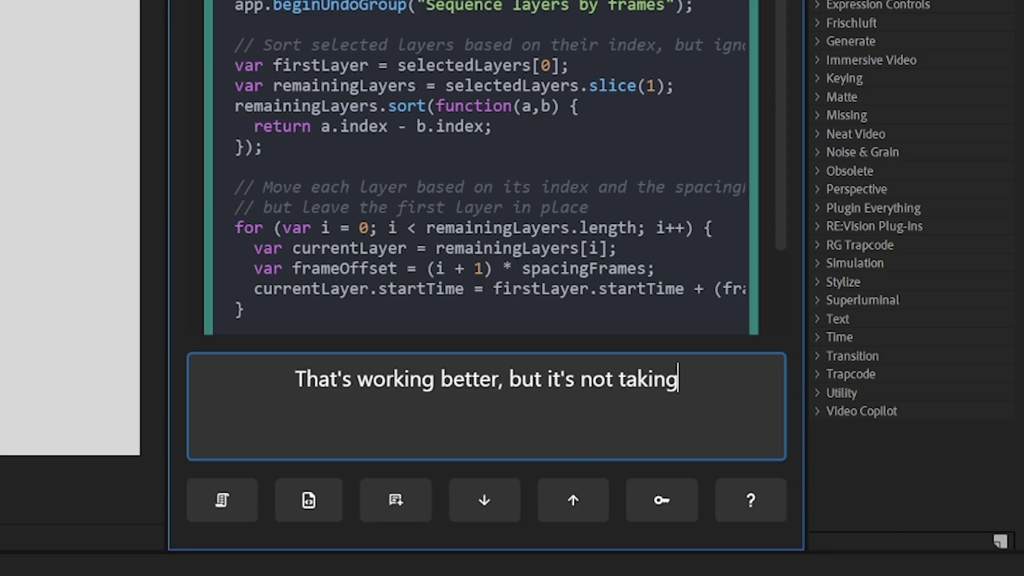
Ask Klutz GPT to respect layer selection order, then run the new script with 1 frame.
text(the )
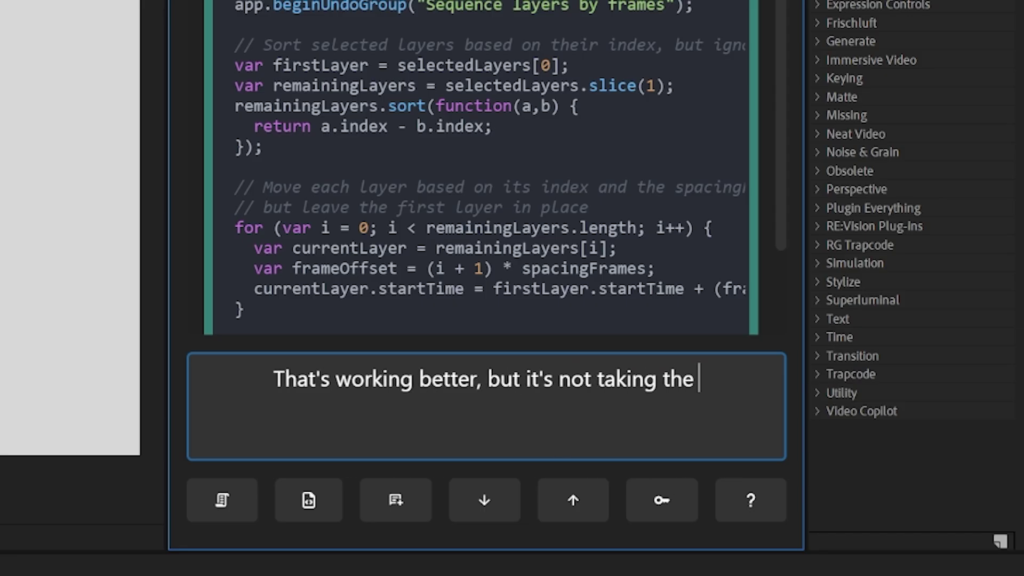
text(order the layers were selected into account)
text(.)
key(Return)
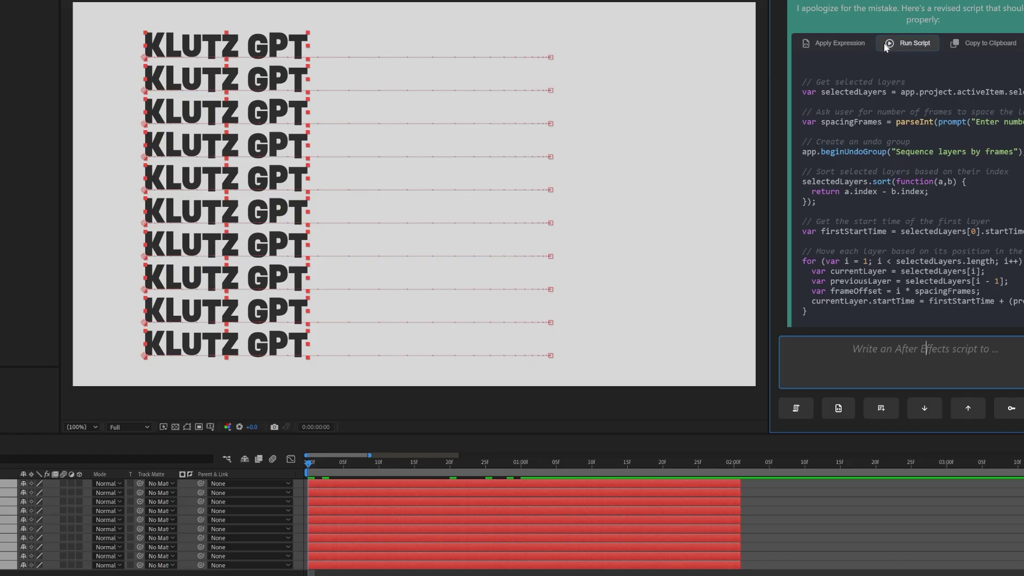
text(1)
key(Return)
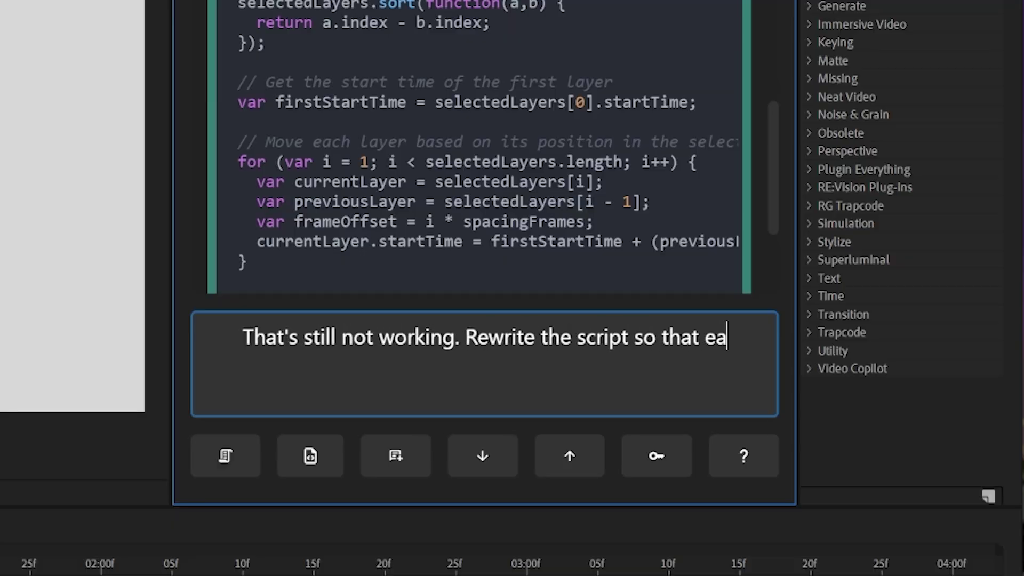
Request sequencing by a user-set frame count, run it, then deselect and zoom out to inspect.
text(ch layer is sequenced by the number of frames determined by th)
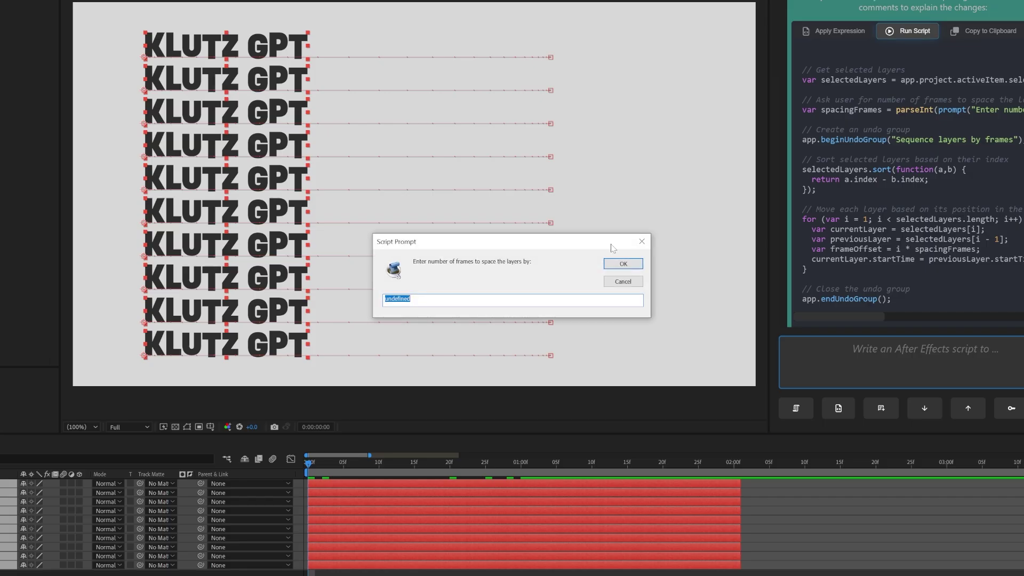
key(Return)
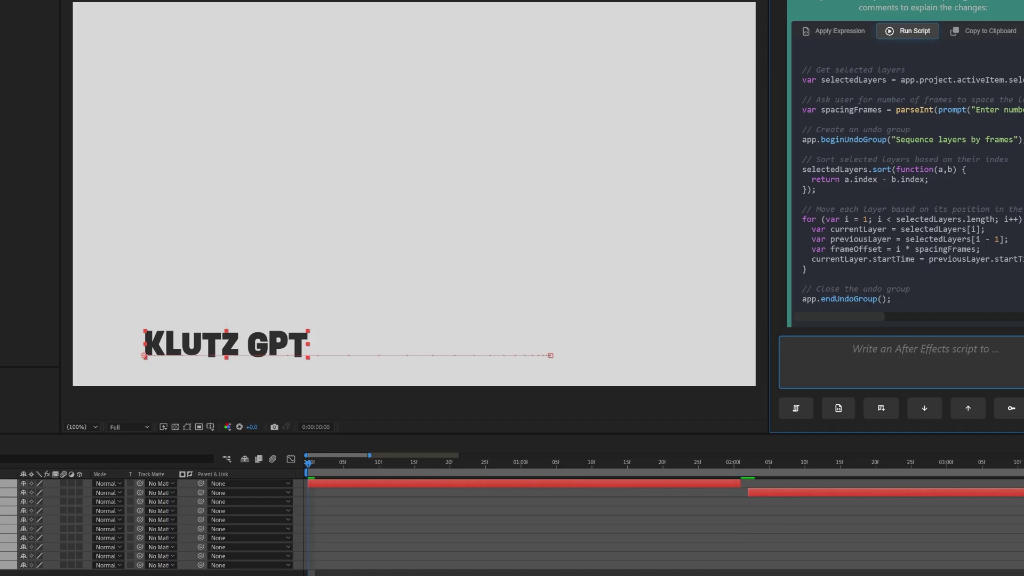
key(ctrl+shift+a)
key(semicolon)
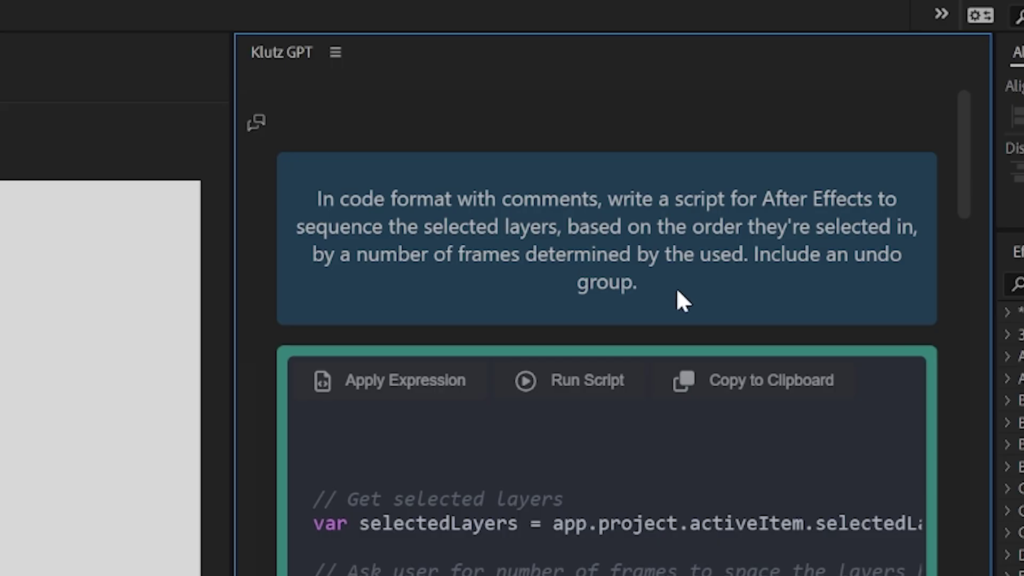
drag(677, 287, 512, 223)
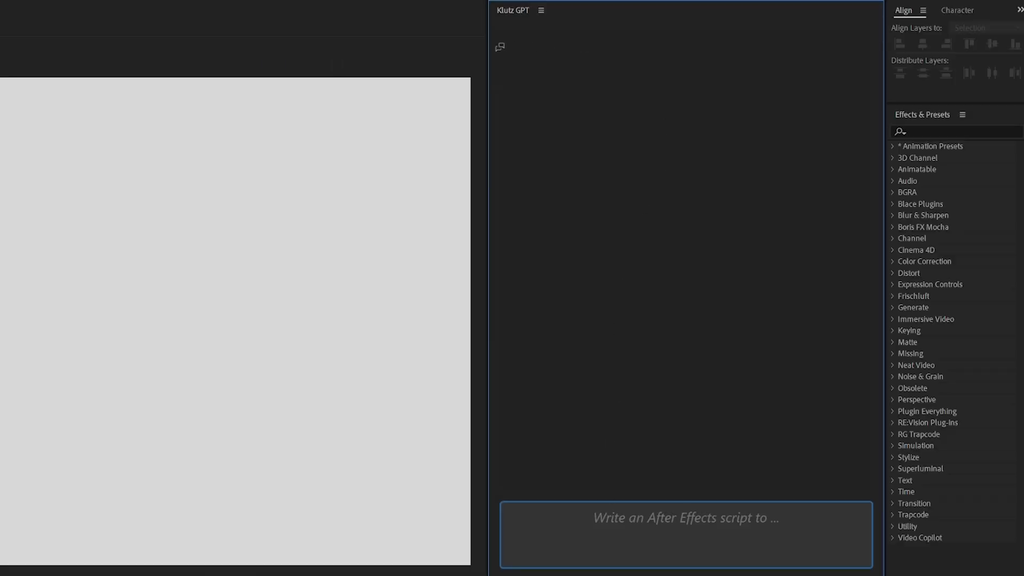
Paste the prepared prompt and run the generated sequencing script with a 1-frame offset.
text(In code format with comments, write a script for After Effects to sequence the selected layers, based on the order they're selected in, by a number of frames determined by the used. Include an undo group.)
drag(627, 523, 634, 506)
click(634, 523)
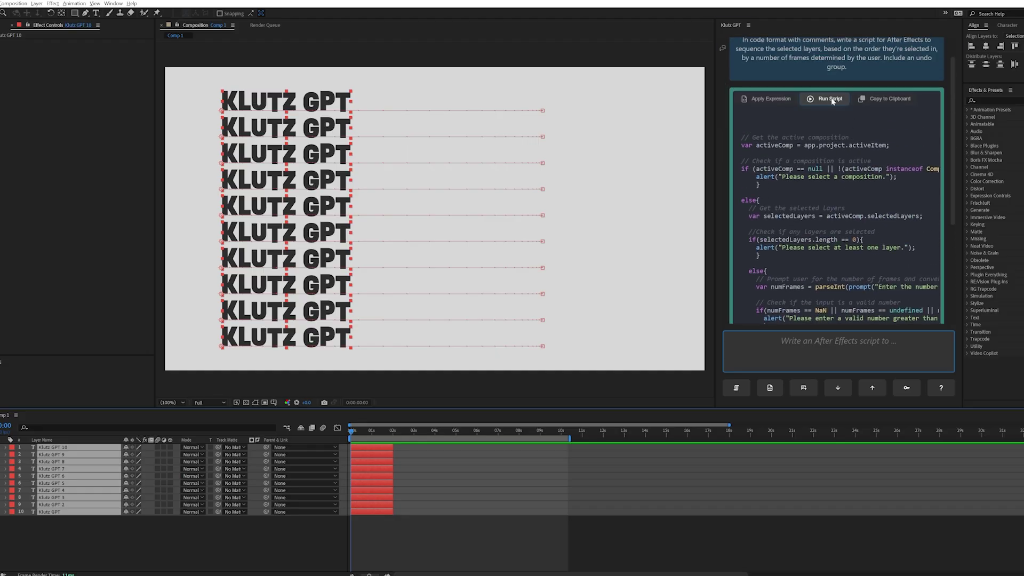
click(830, 100)
text(1)
key(Return)
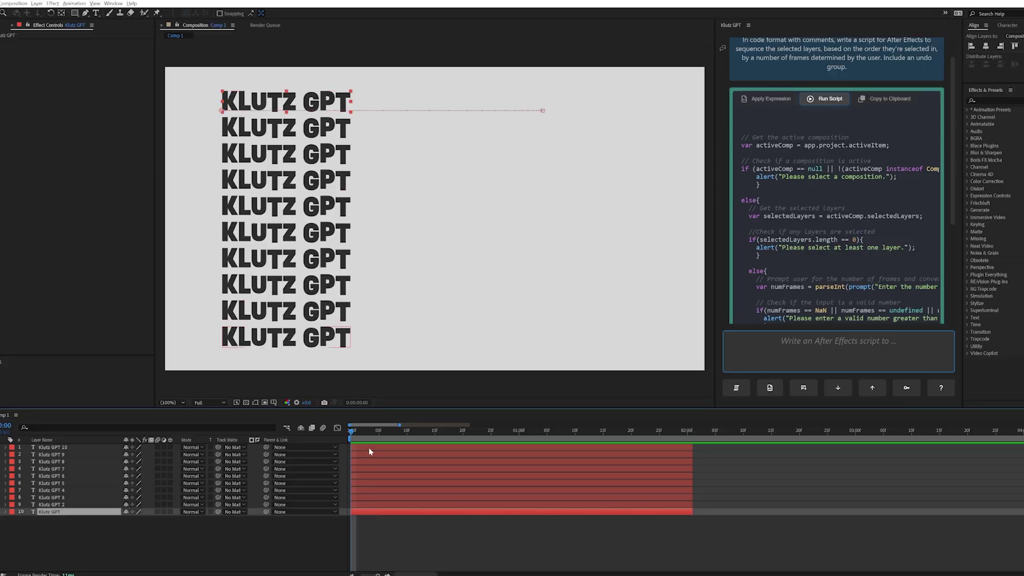
Stagger all ten text layers by 1 frame, preview playback, and reselect them.
key(ctrl+a)
click(815, 105)
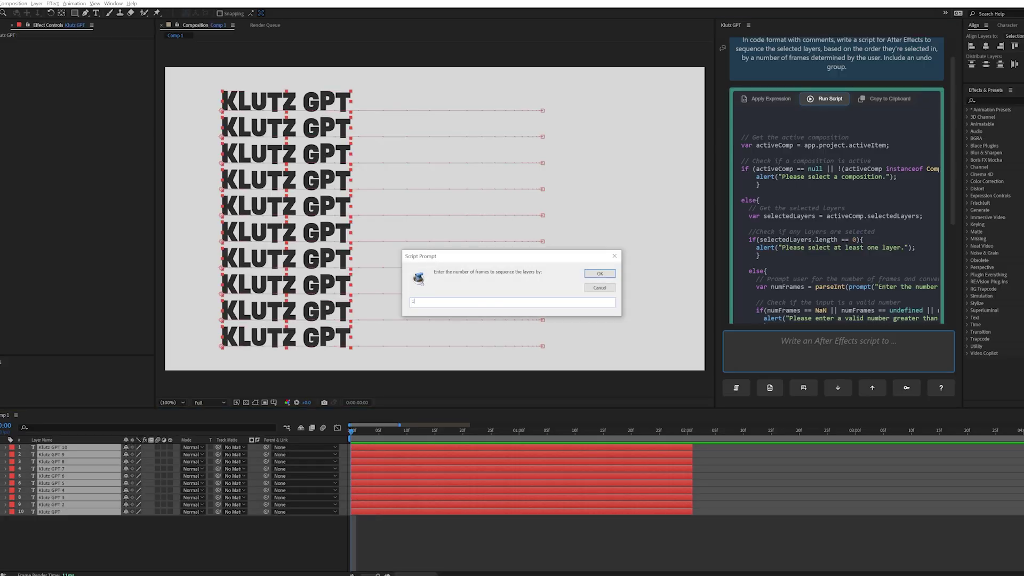
text(1)
key(Return)
click(446, 540)
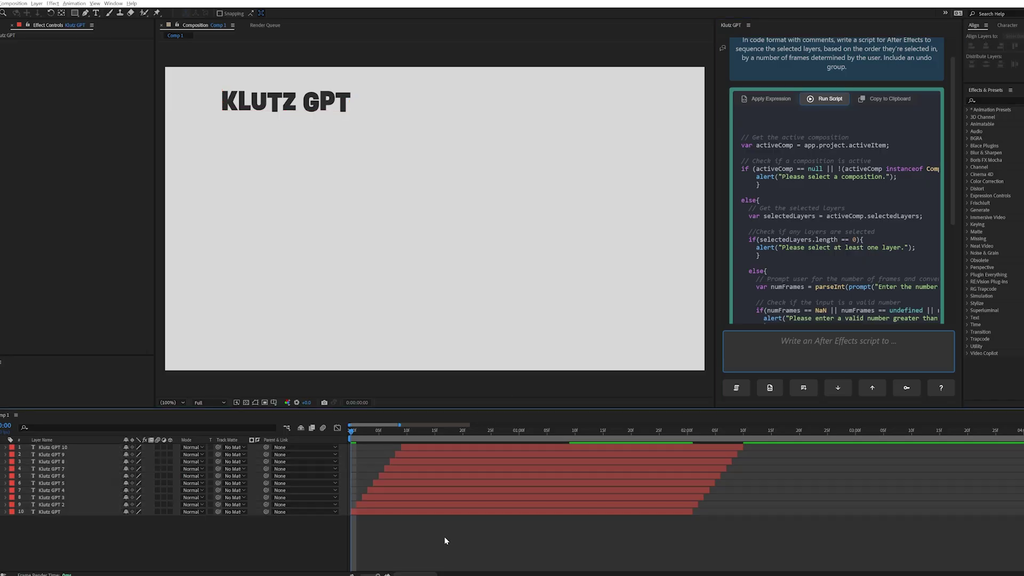
key(space)
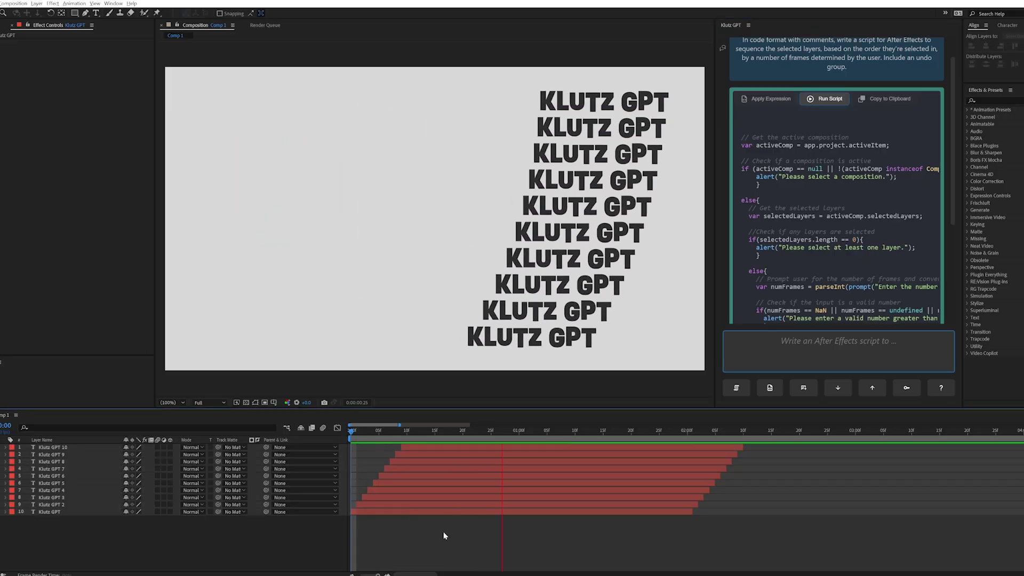
key(ctrl+a)
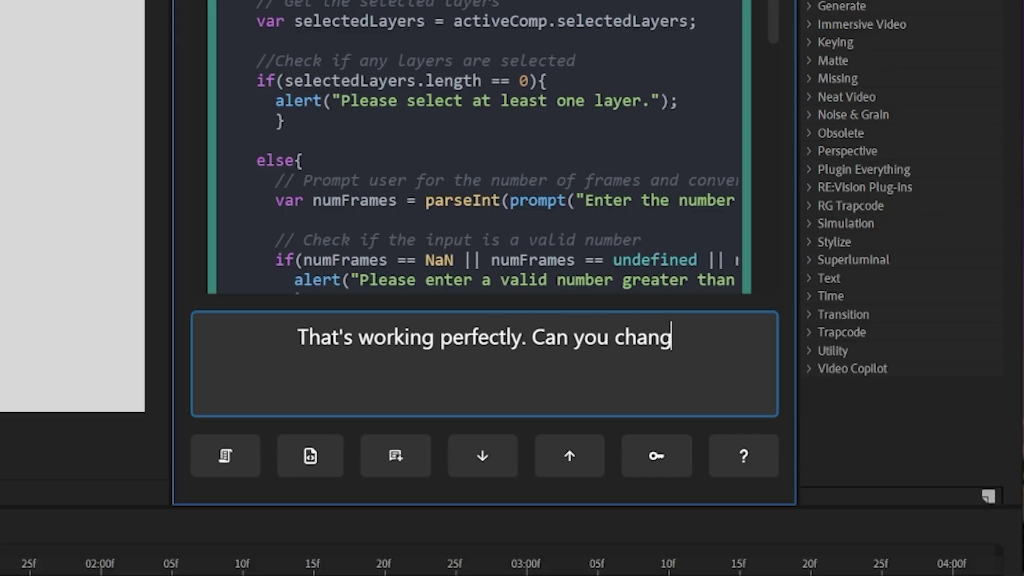
Ask Klutz GPT to match the After Effects UI colours and run the recoloured panel script.
text(?)
key(Return)
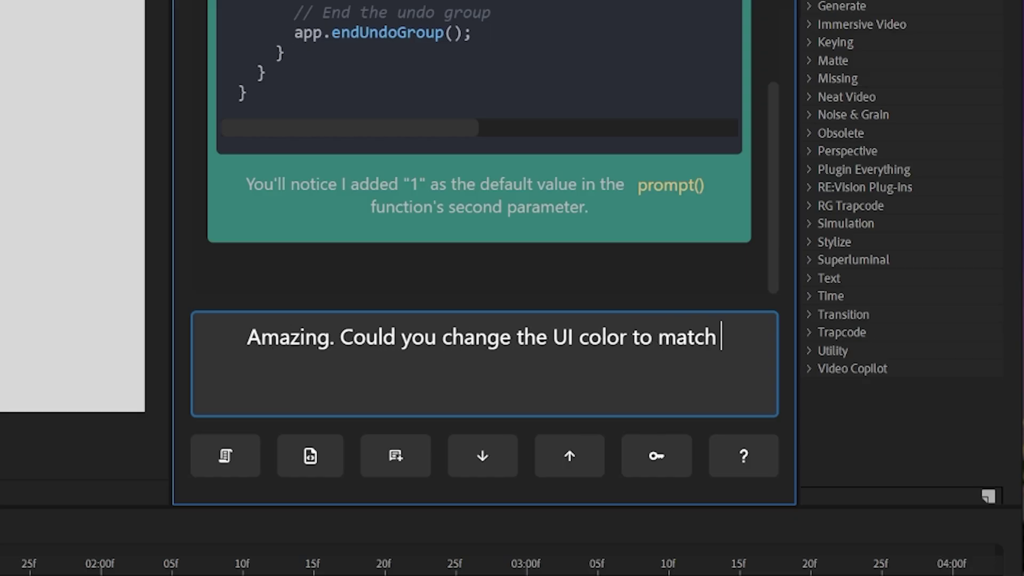
text(?)
key(Return)
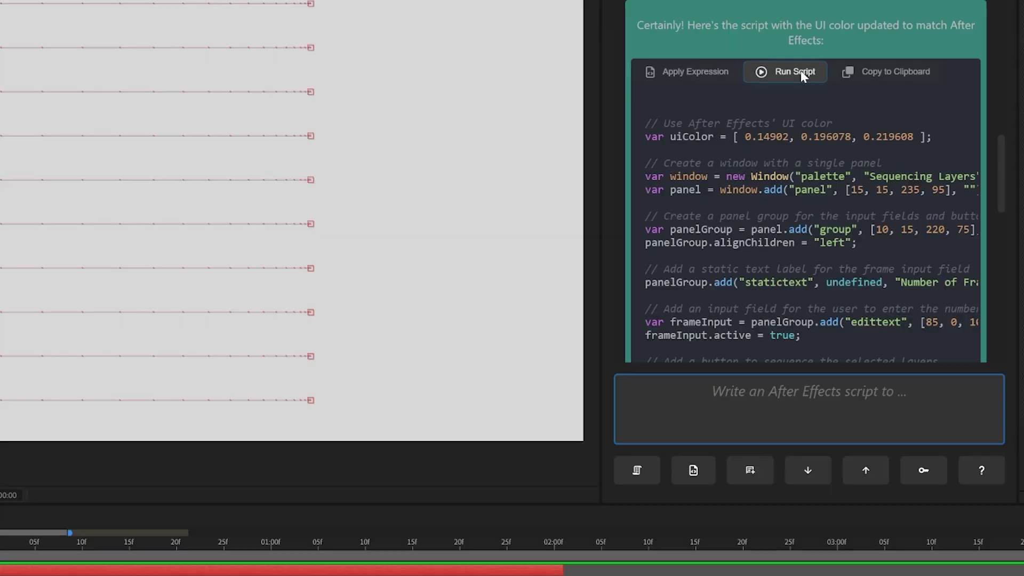
click(789, 71)
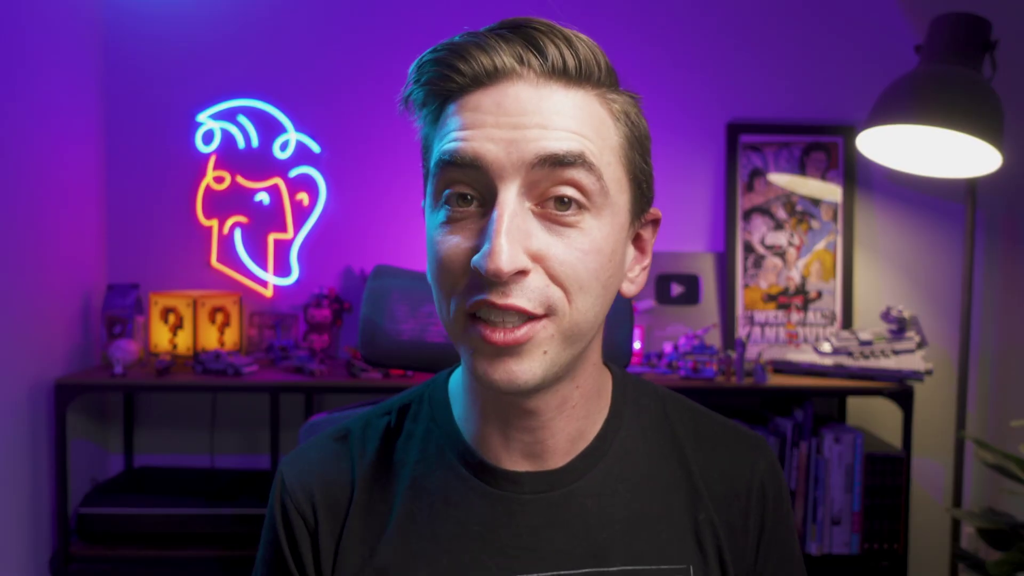
click(247, 354)
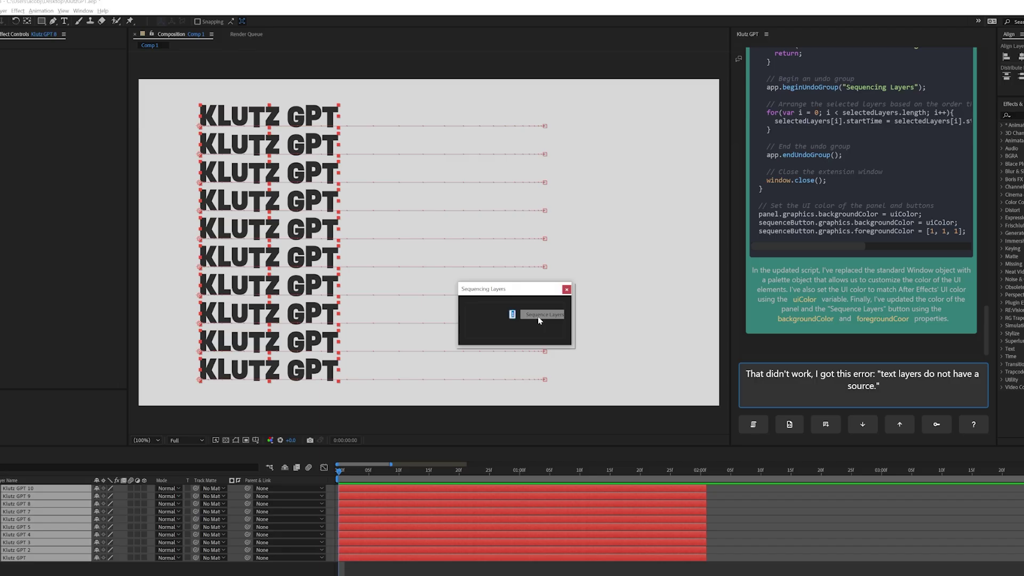
Test the panel's Sequence Layers button on the selected layers, then undo the stagger.
click(582, 301)
click(538, 320)
key(ctrl+z)
Edit the chat message to say the script's working, but reports an error.
key(BackSpace)
text('s working, bt)
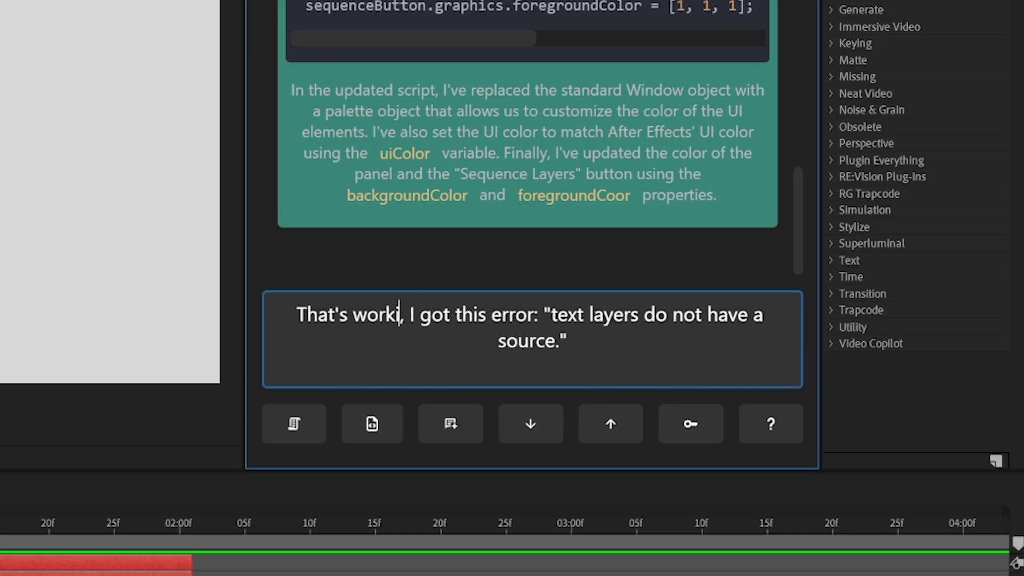
key(BackSpace)
text(ut)
key(Delete)
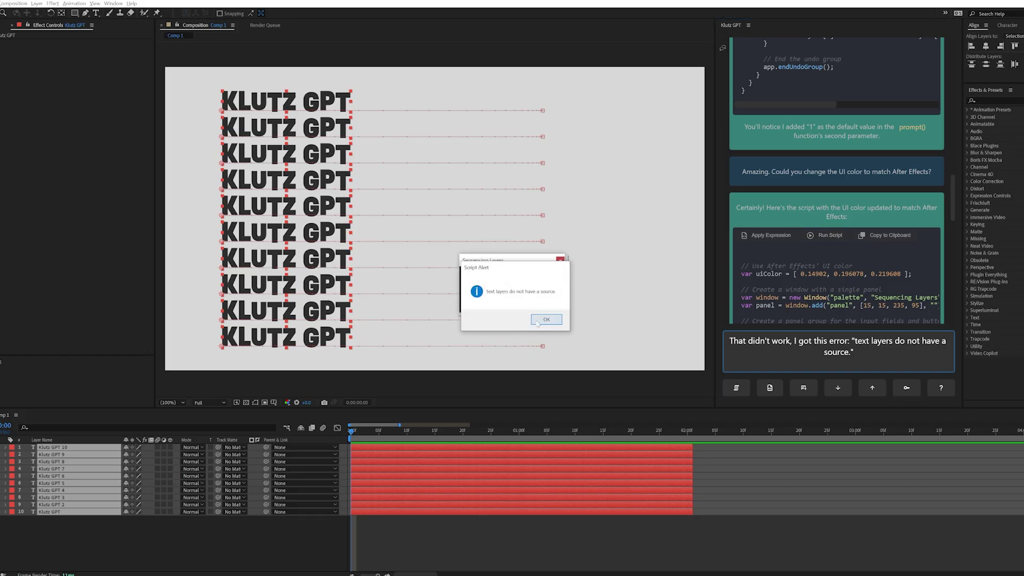
Run the latest reply's script, dismiss the text-layer source error, and sequence the layers.
click(538, 320)
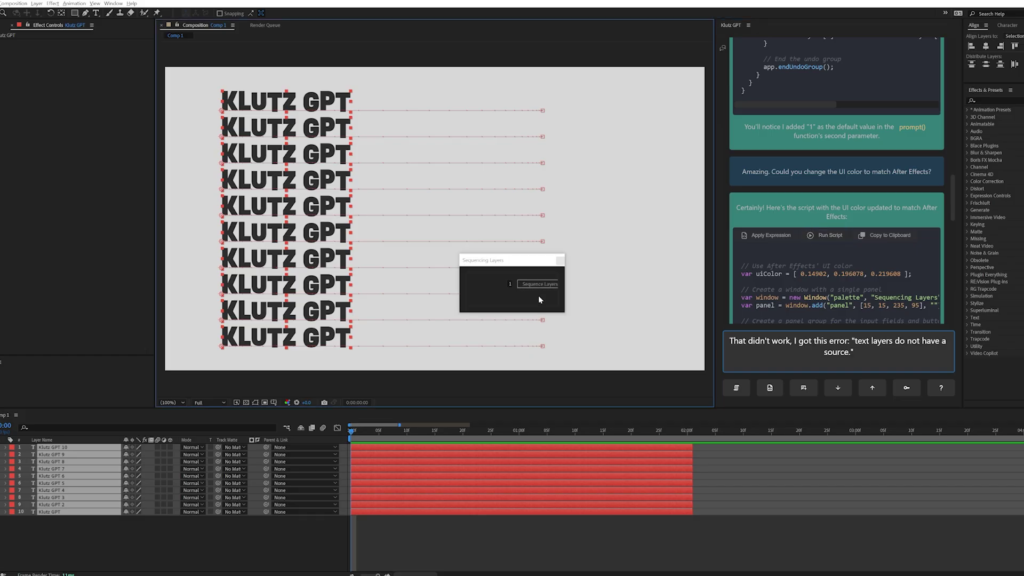
click(539, 285)
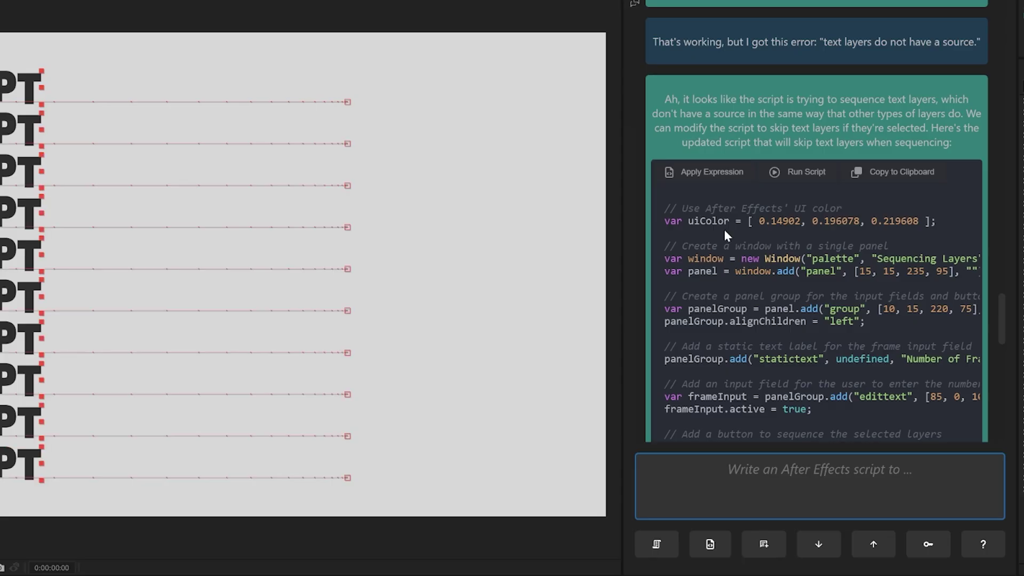
click(796, 181)
click(354, 436)
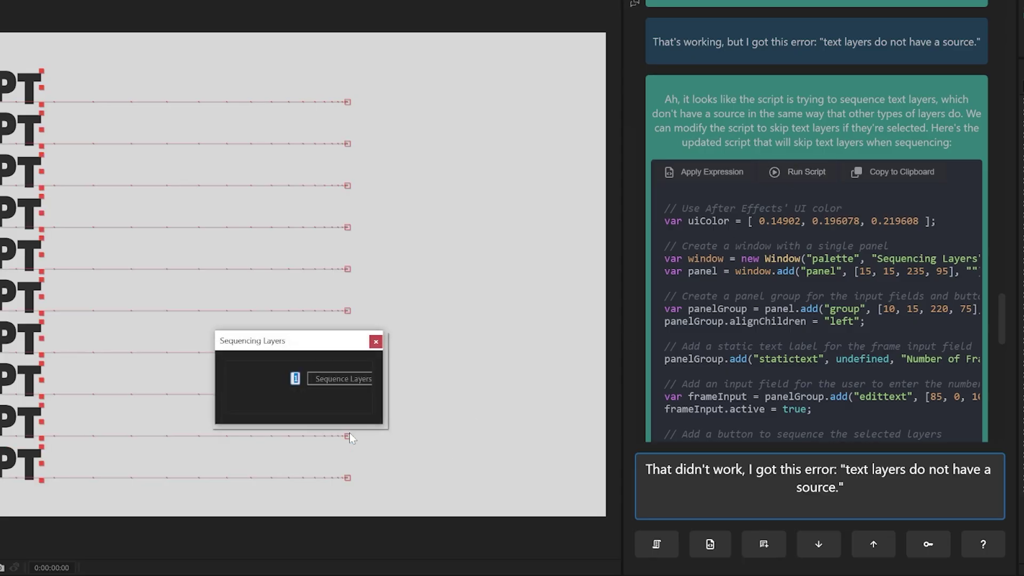
click(342, 380)
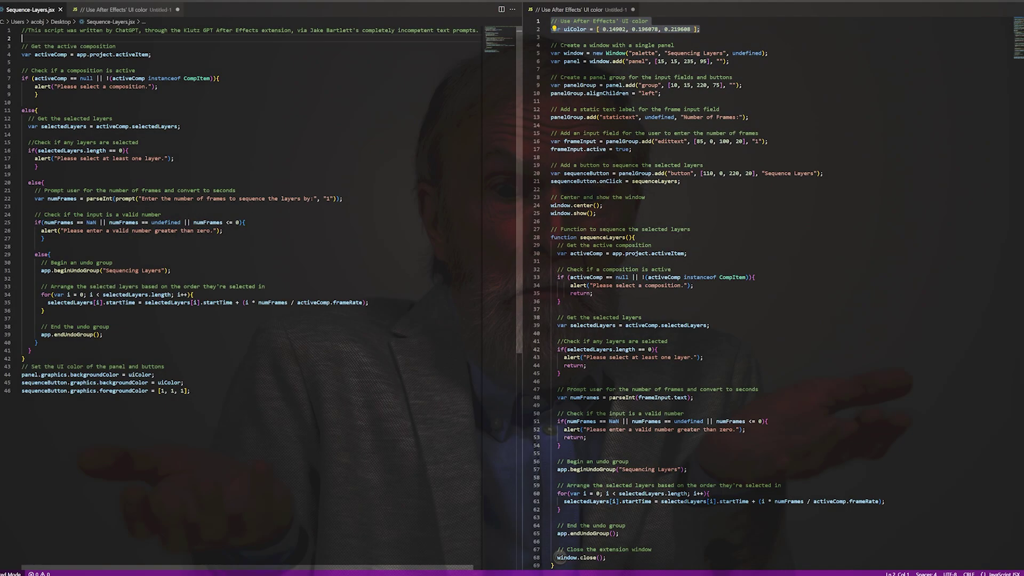
Insert a blank line 3 below the header comment in Sequence-Layers.jsx.
key(Return)
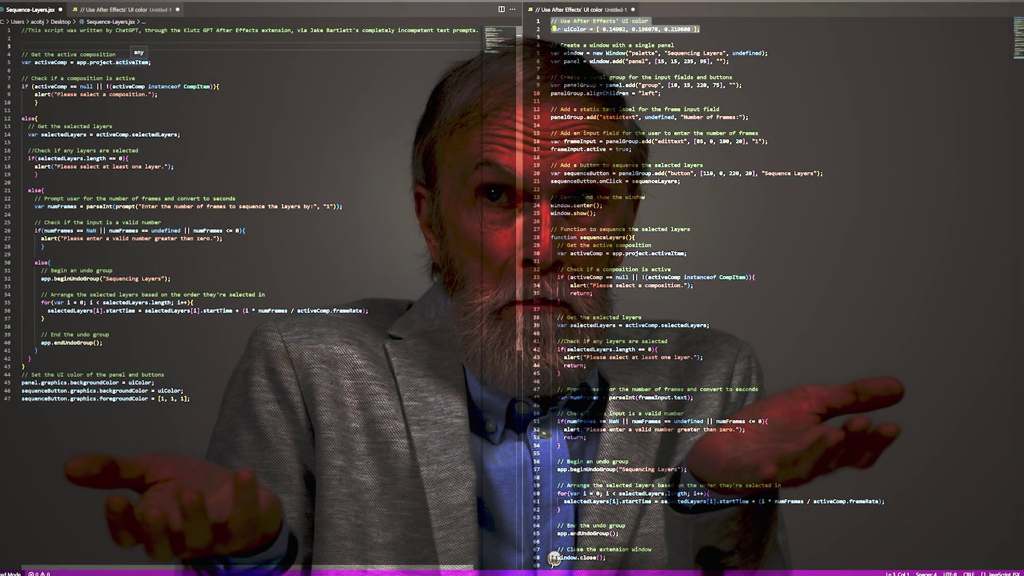
key(Up)
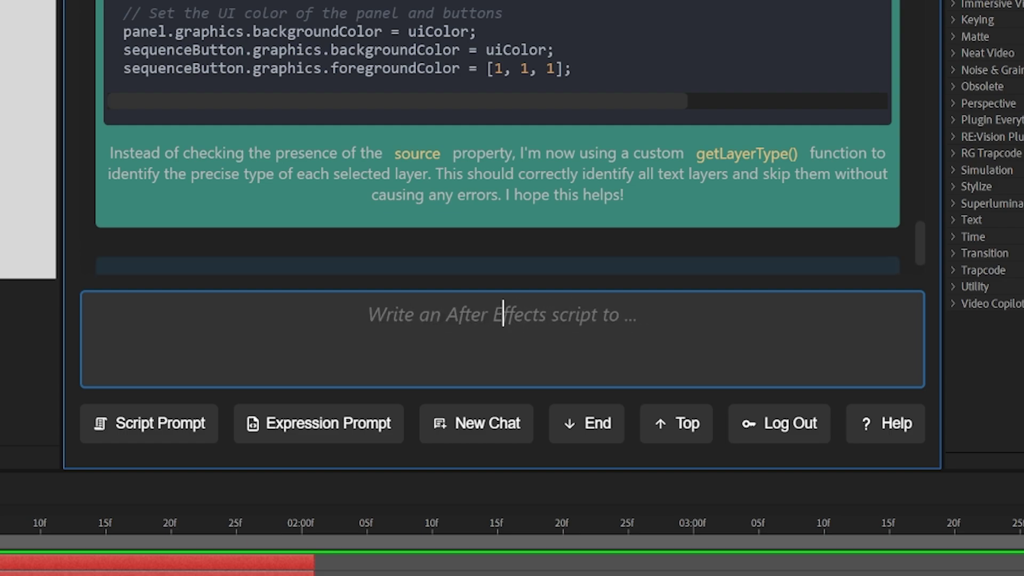
Launch SequenceLayersGPT.jsx from the Window menu and dock its panel beside KBar 1.
key(Return)
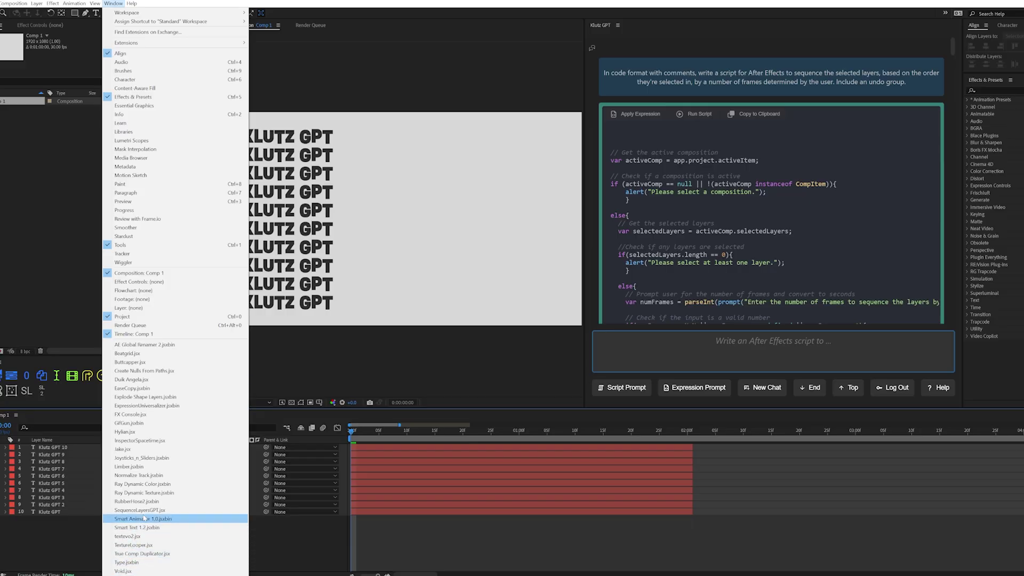
click(143, 519)
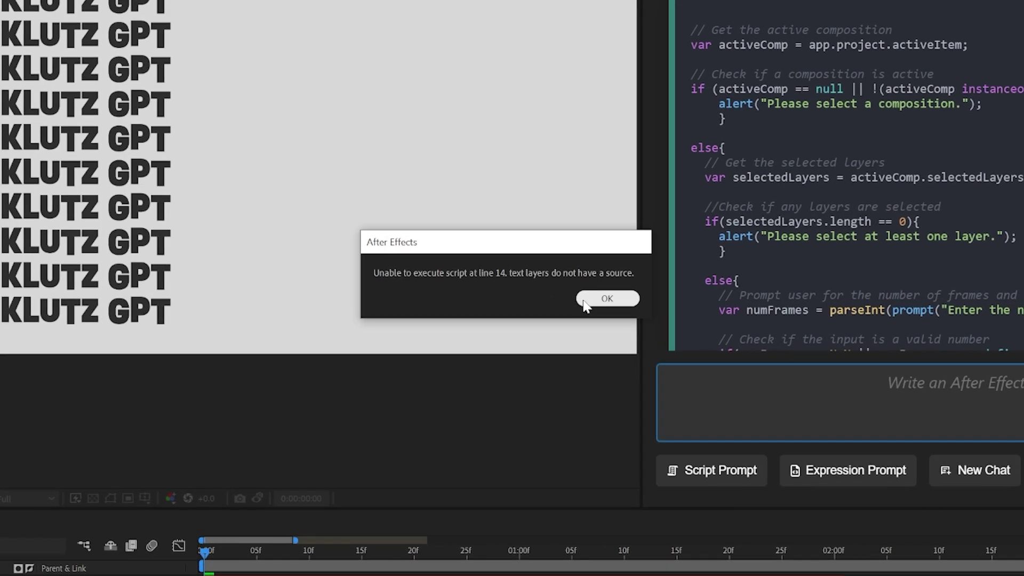
click(607, 299)
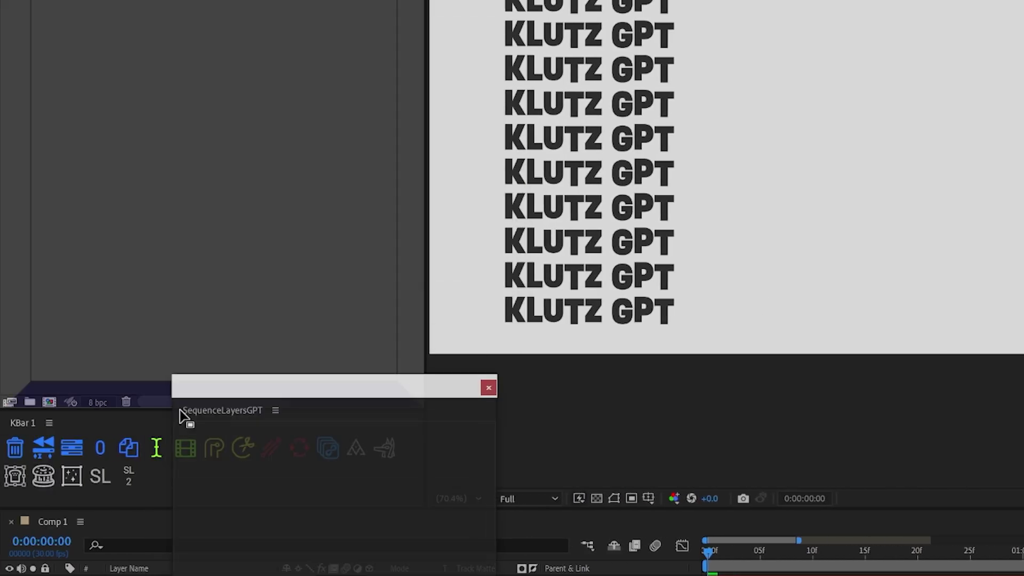
drag(181, 413, 328, 463)
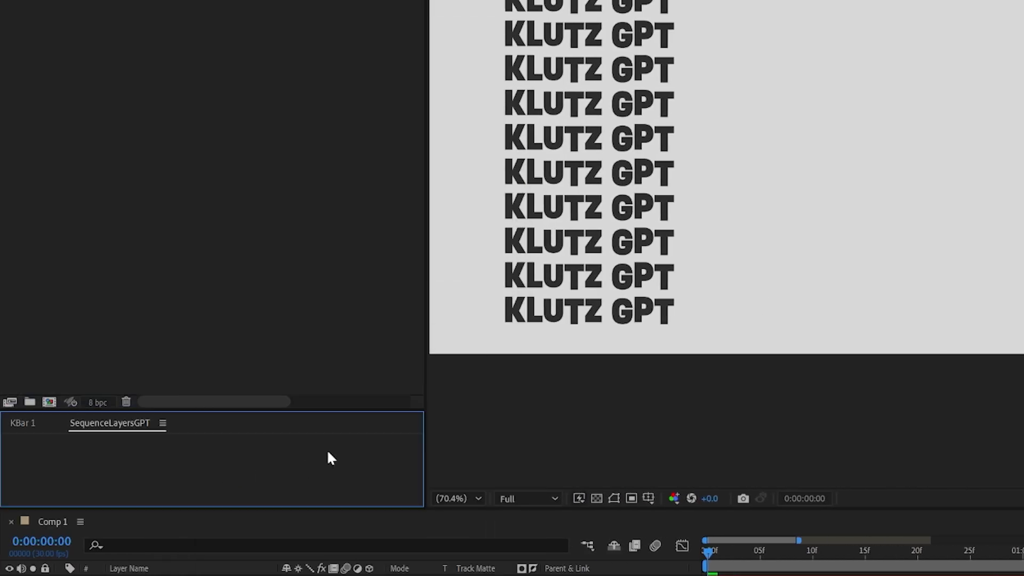